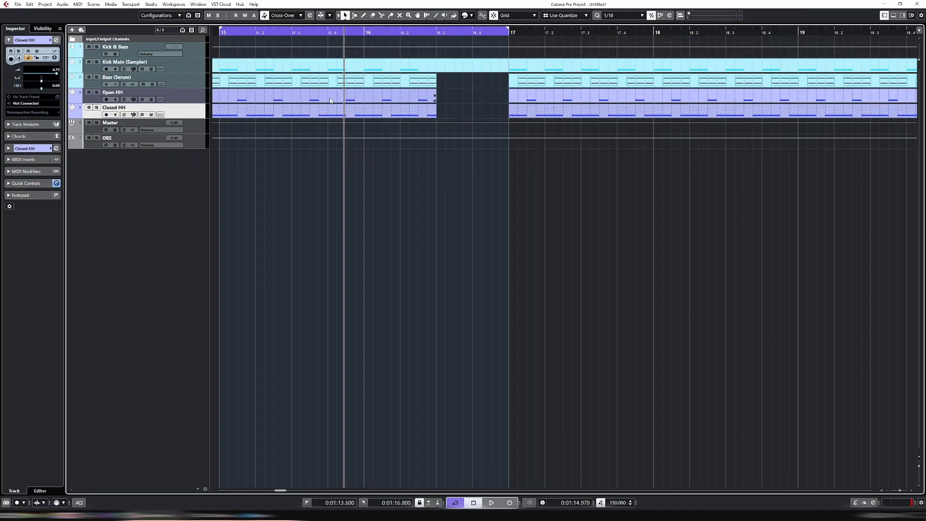
Step: Play the cycle range from bar 15 to bar 17 to hear the gap before the drop
scroll(330, 101, left, 3)
click(439, 32)
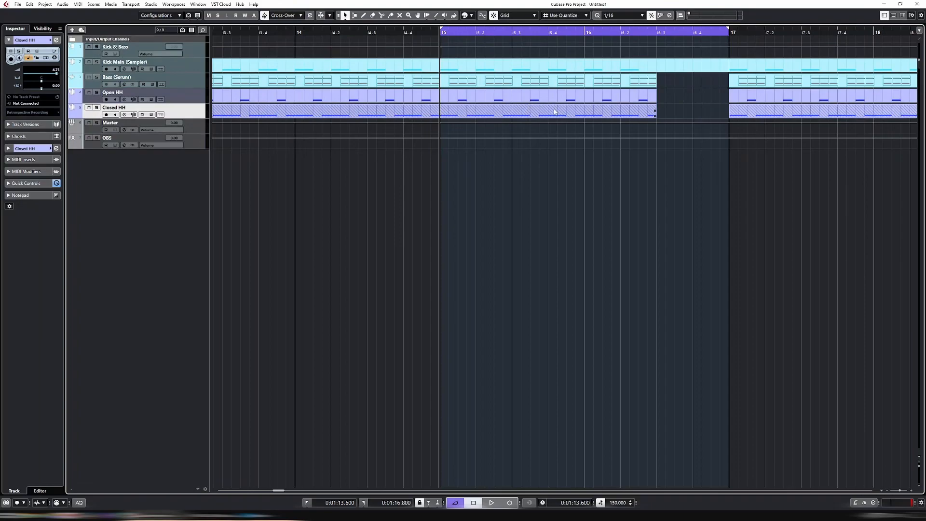
key(g)
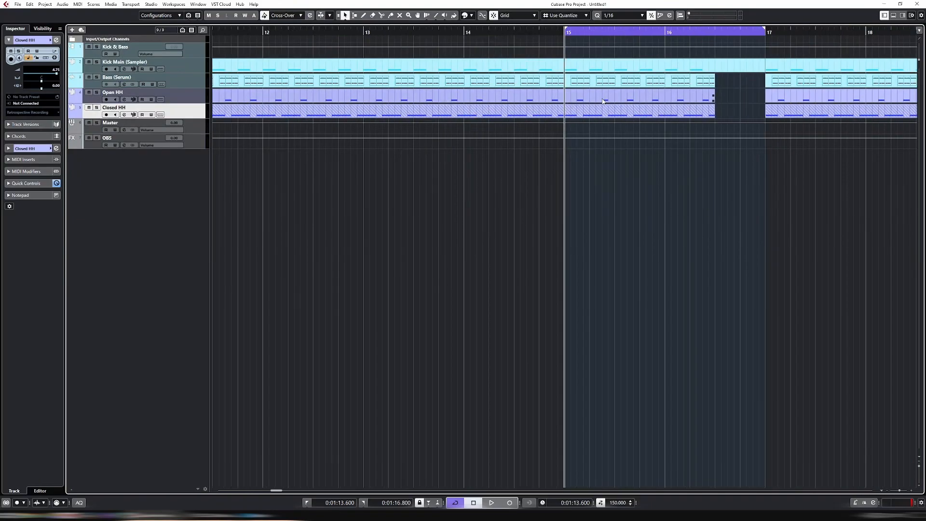
key(space)
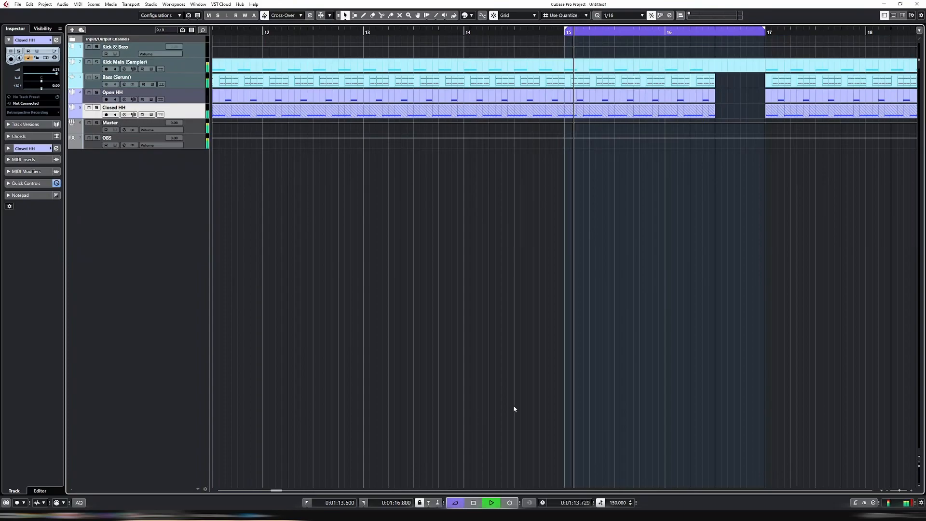
drag(271, 489, 274, 492)
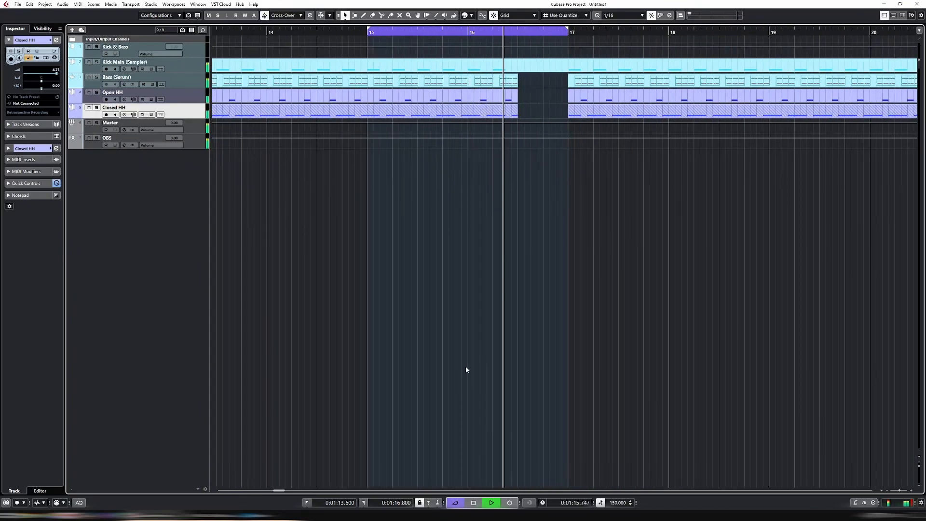
key(space)
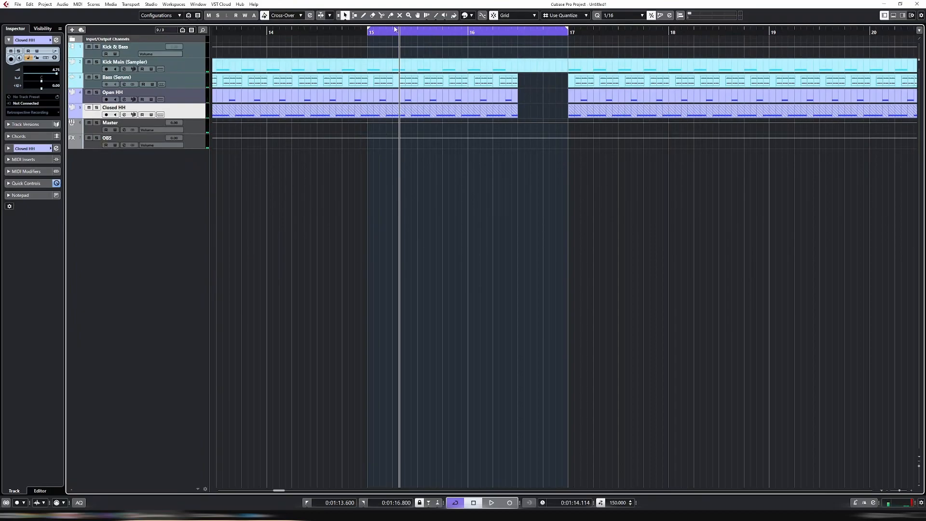
Step: Shorten the cycle range to run from bar 16 to bar 17 and play it briefly
drag(369, 30, 467, 50)
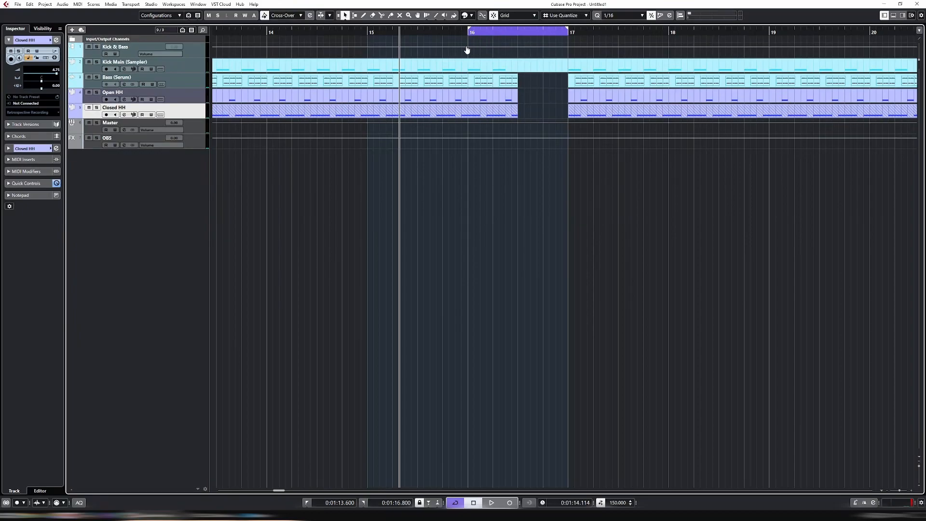
key(space)
key(space)
Step: Add a sampler track named Drum Fill below the Closed HH track
right_click(202, 113)
mouse_move(241, 118)
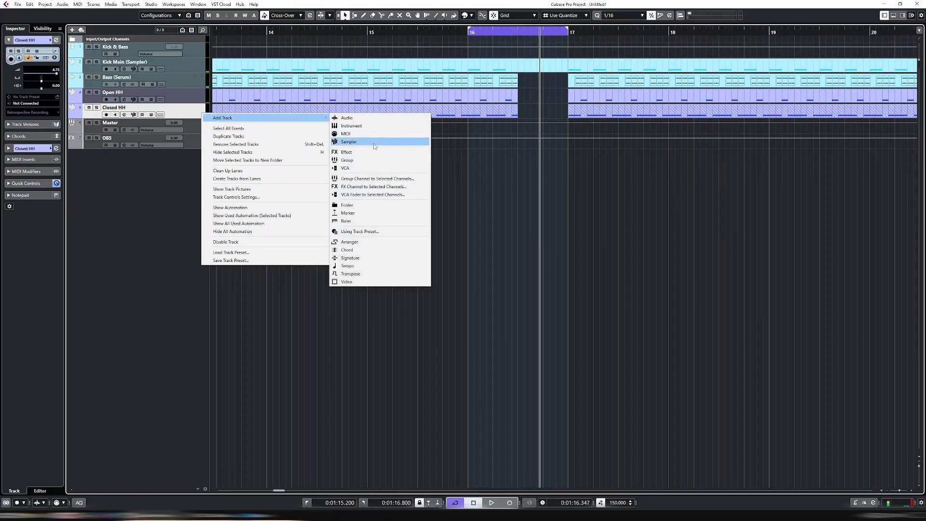
click(409, 142)
text(Drum Fill)
key(Return)
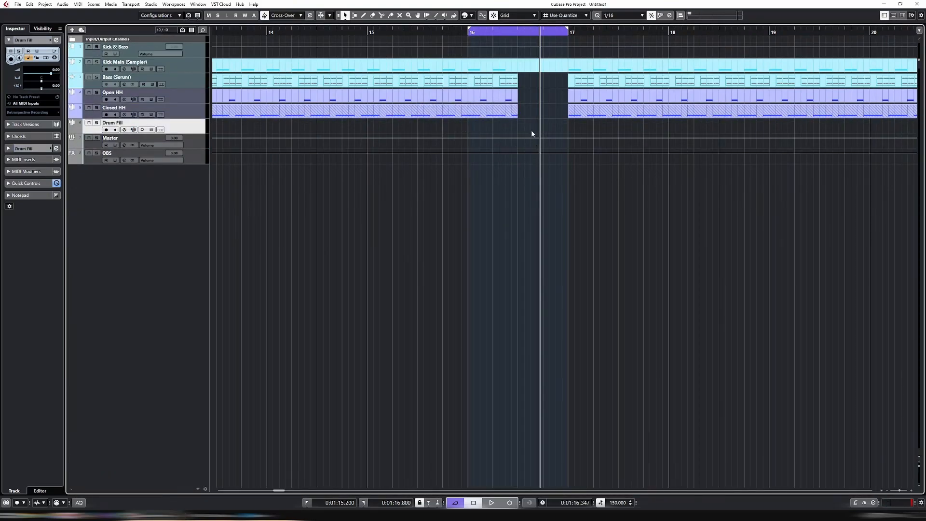
Step: Create an empty part from bar 16 to 17 on the Drum Fill track and increase the track's height
double_click(530, 128)
key(ctrl+alt+b)
key(ctrl+alt+b)
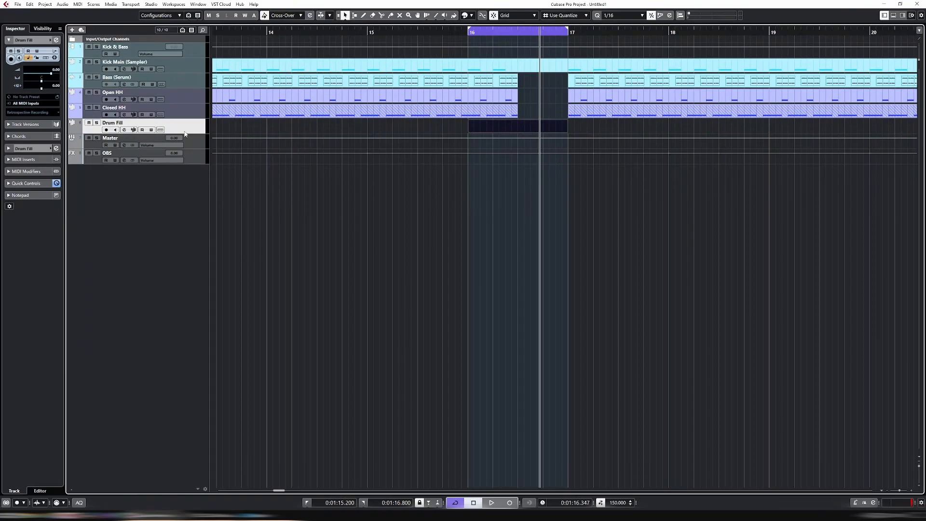
drag(187, 133, 188, 177)
Step: Open the Drum Fill part in the Key Editor and draw a sixteenth C3 note at 16.3
key(ctrl+alt+b)
key(ctrl+alt+b)
key(ctrl+alt+b)
click(124, 491)
scroll(588, 289, down, 4)
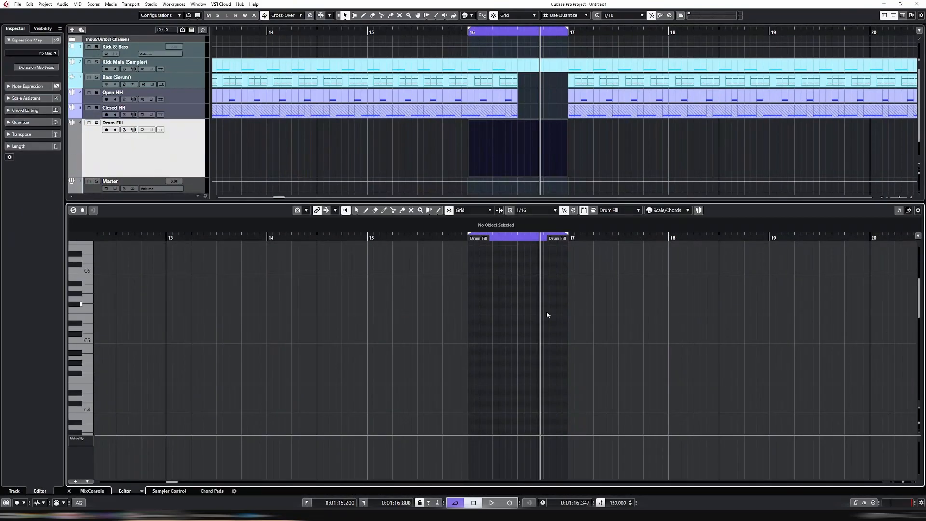
scroll(536, 328, down, 2)
key(8)
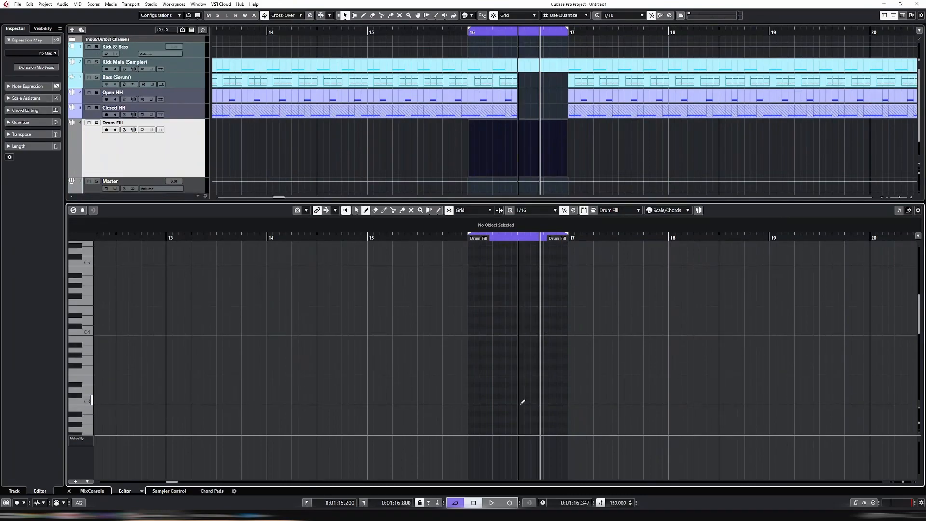
click(522, 401)
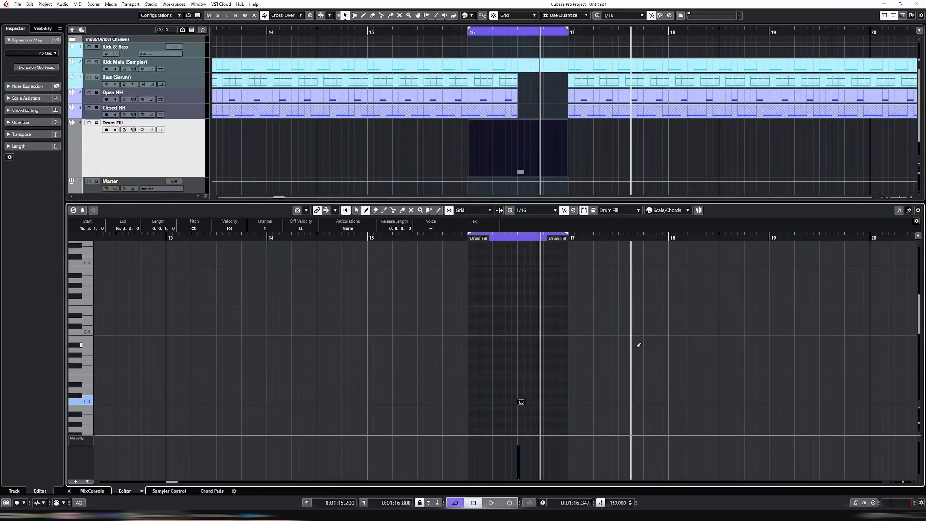
Step: Duplicate the C3 note repeatedly until sixteenths fill the part from 16.3 up to bar 17, and close the editor
key(ctrl+d)
key(ctrl+d)
key(ctrl+d)
key(ctrl+d)
key(ctrl+d)
key(ctrl+d)
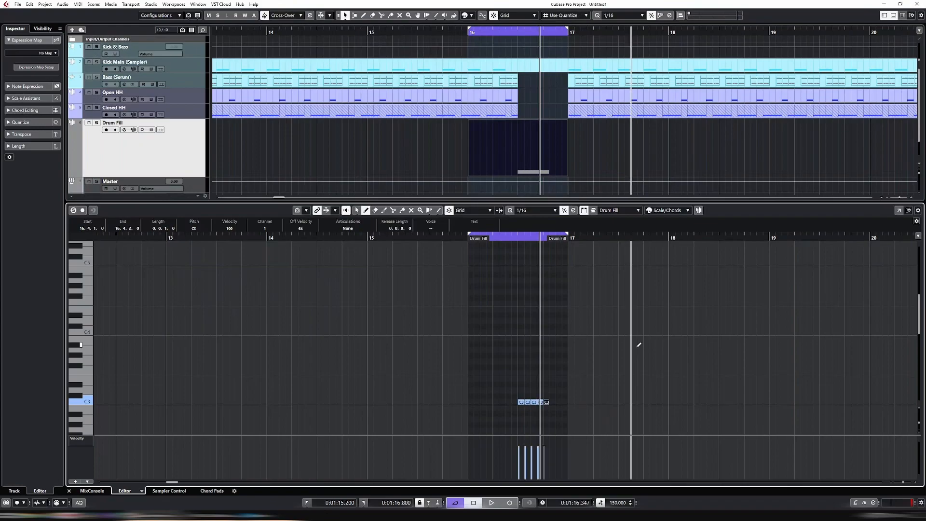
key(ctrl+d)
key(ctrl+alt+e)
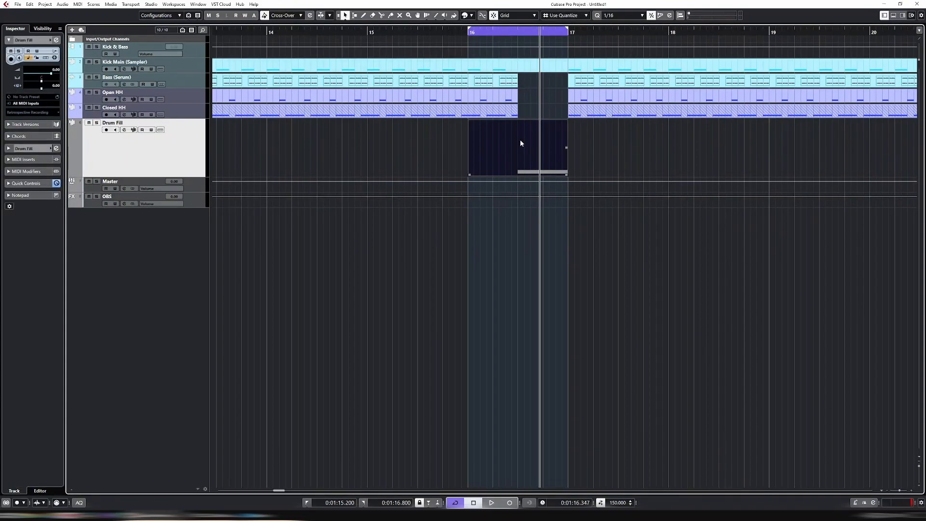
double_click(524, 153)
scroll(554, 362, down, 5)
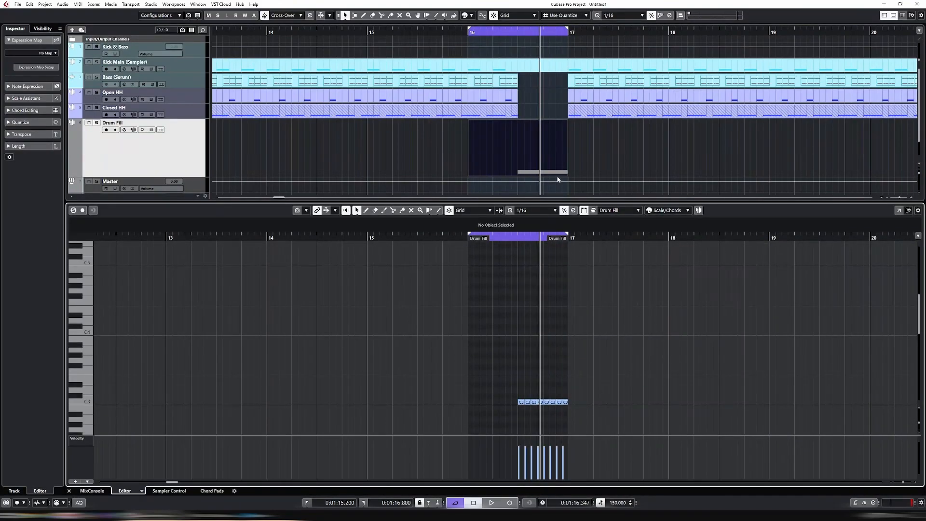
key(ctrl+alt+e)
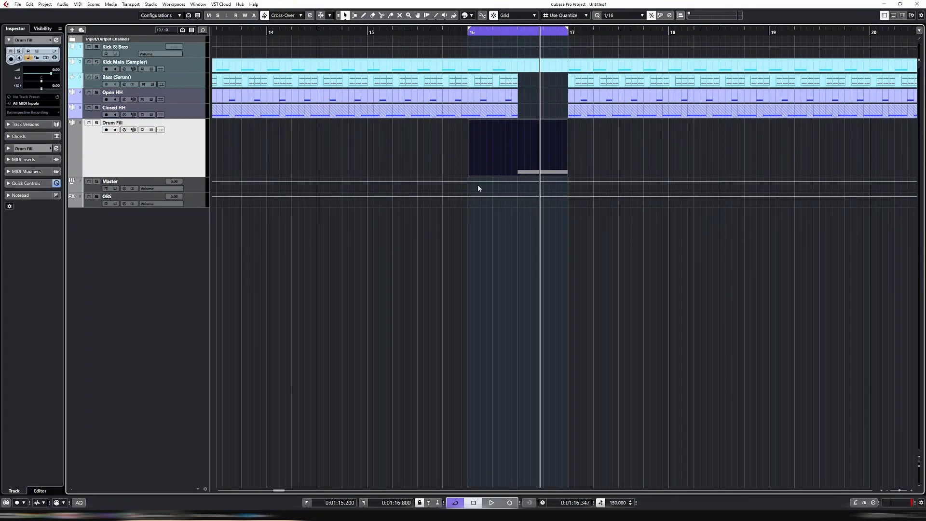
Step: Show the file browser and audition several drum loops, from 95Ways_Linear02_95bpm through ThickIndie_Quarters02_126bpm
key(ctrl+alt+r)
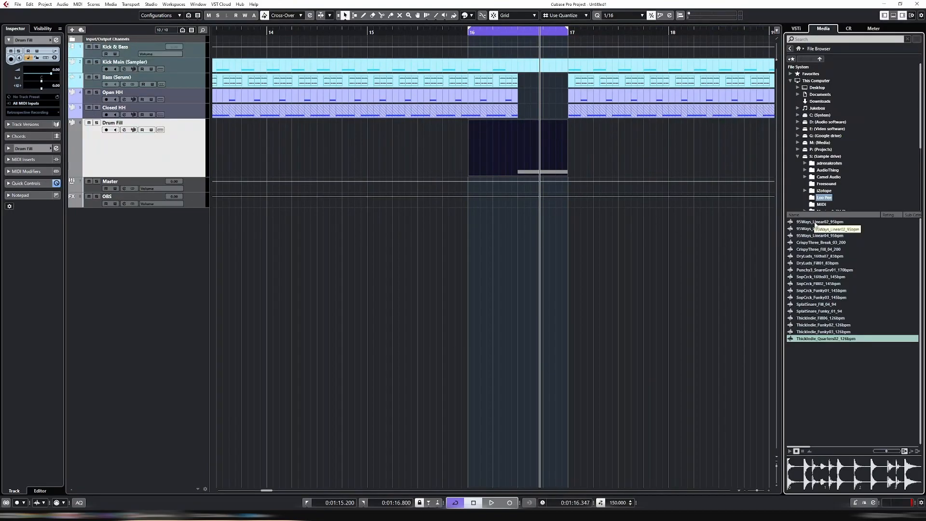
click(815, 223)
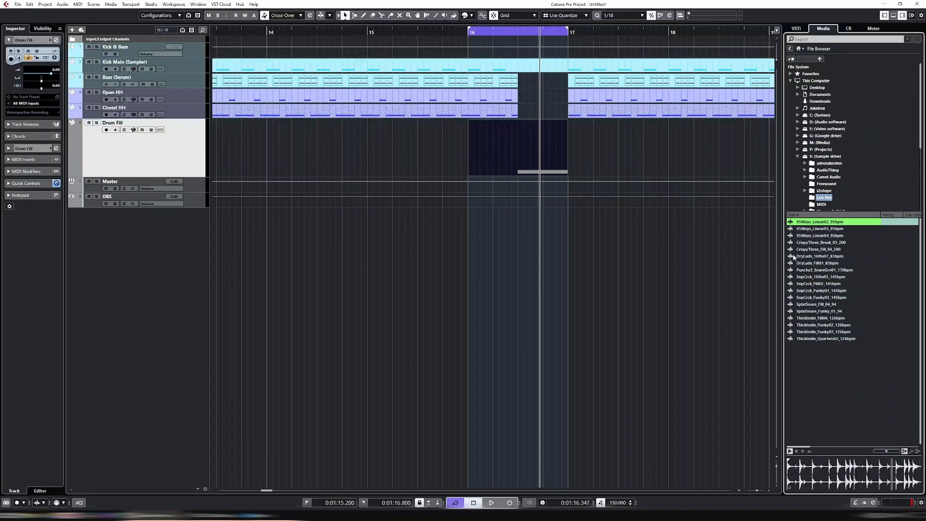
click(815, 228)
click(825, 250)
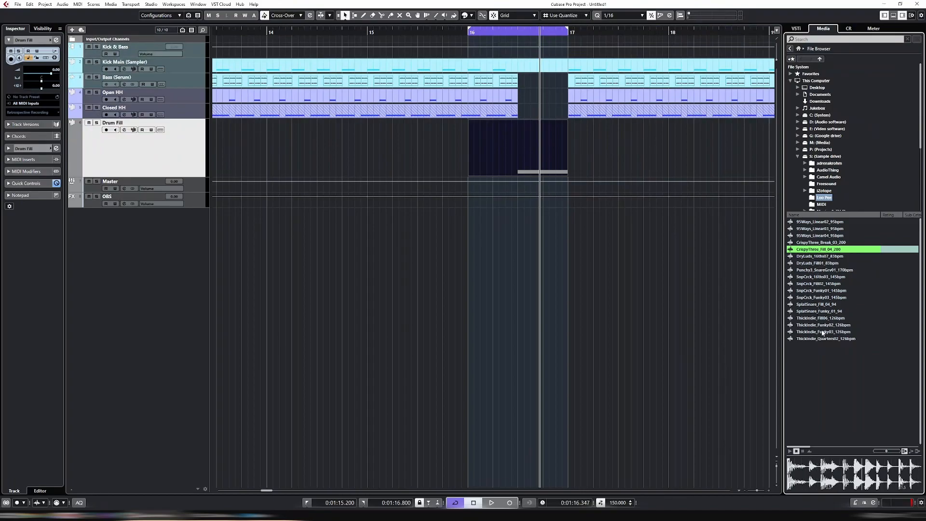
click(810, 270)
click(816, 332)
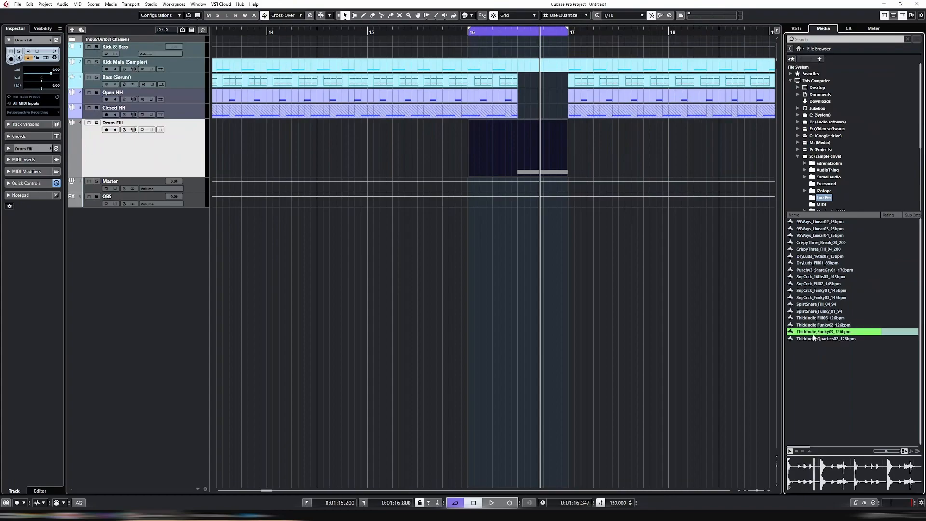
click(813, 338)
key(space)
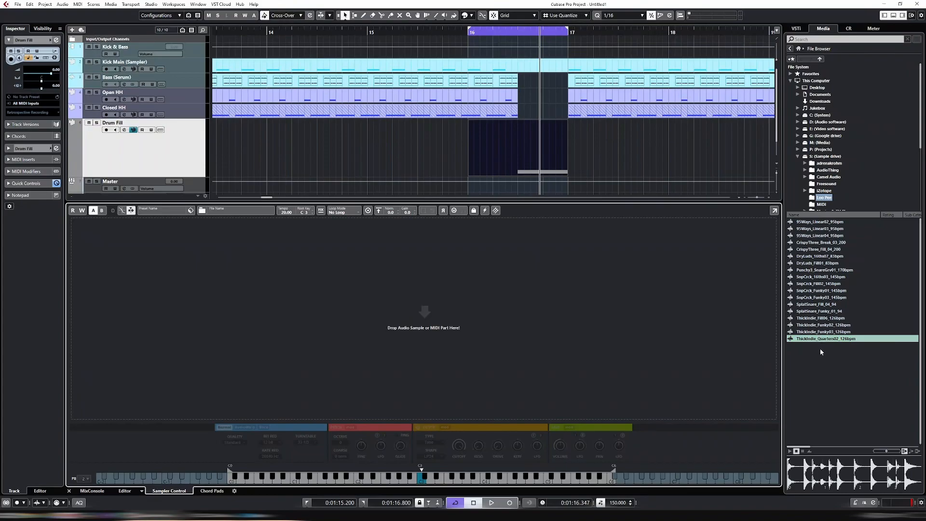
Step: Load ThickIndie_Quarters02_126bpm into the Drum Fill track's Sampler Control and audition it on the C3 key
drag(820, 339, 453, 332)
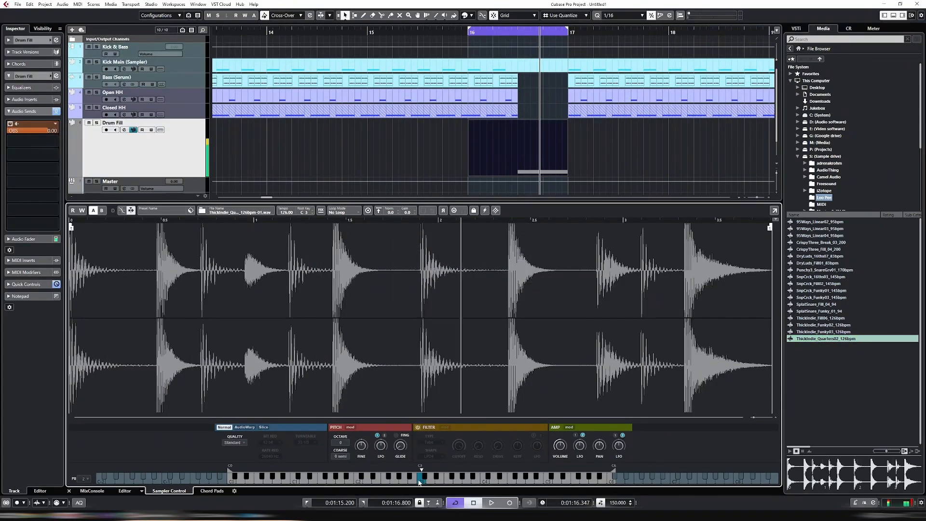
key(ctrl+alt+b)
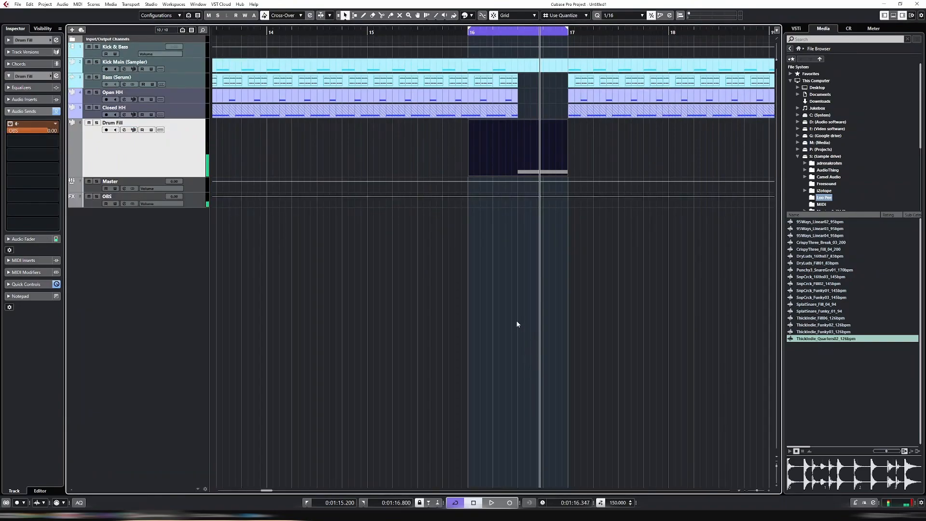
key(g)
key(g)
key(g)
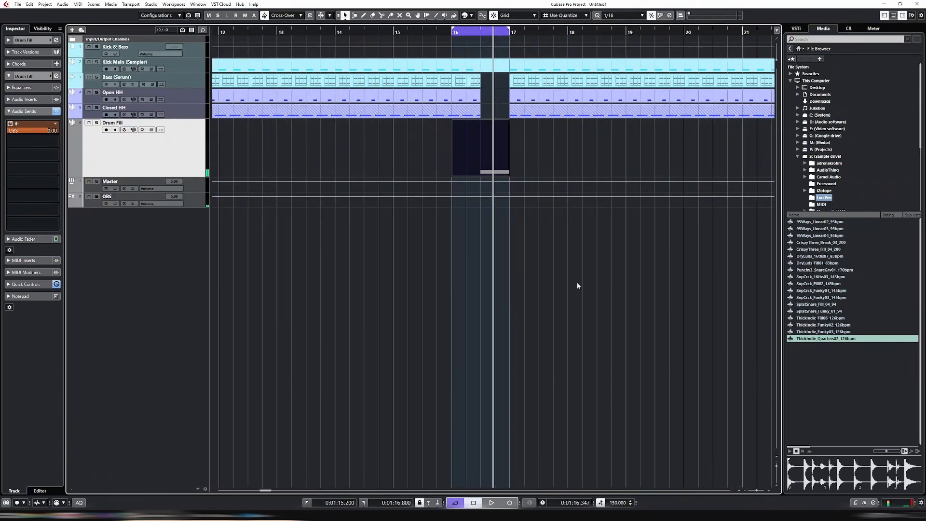
key(ctrl+alt+e)
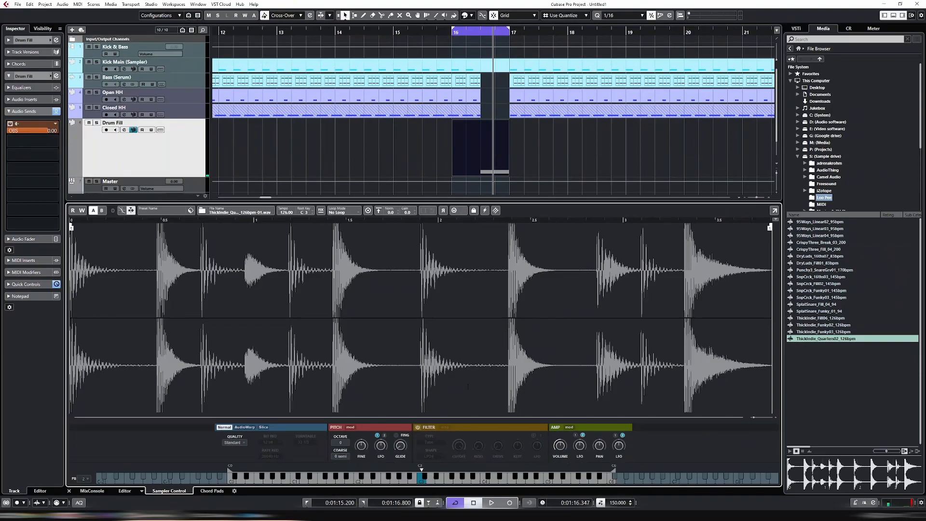
click(423, 480)
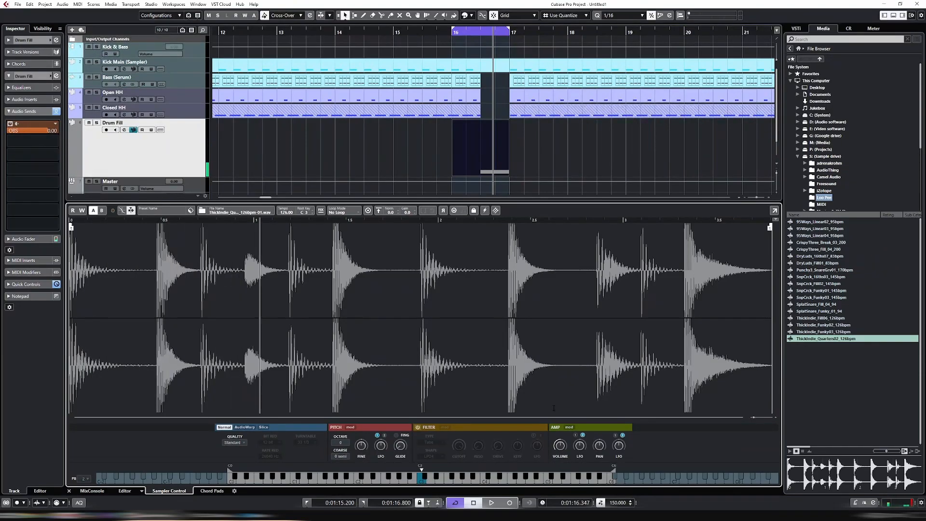
Step: Switch the sampler to Slice mode, audition the second-to-last slice, and hide the sampler and file browser
click(264, 427)
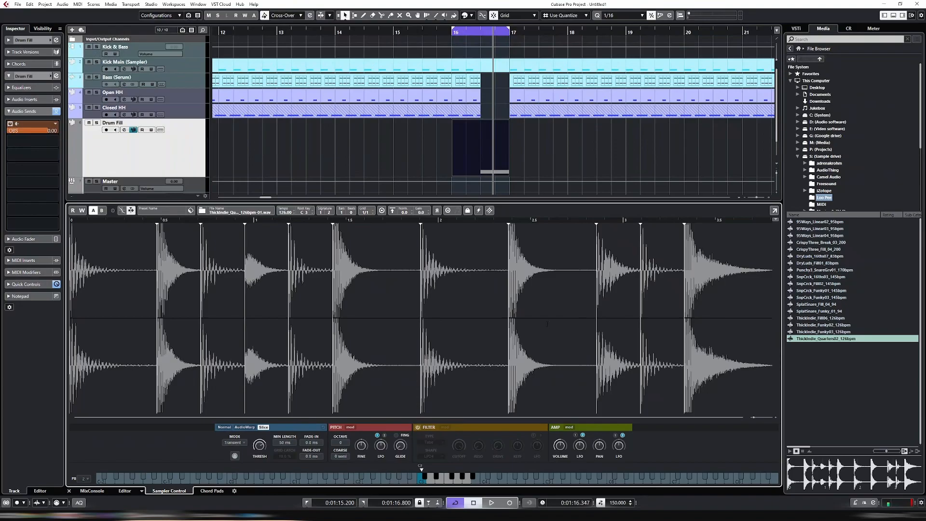
click(466, 481)
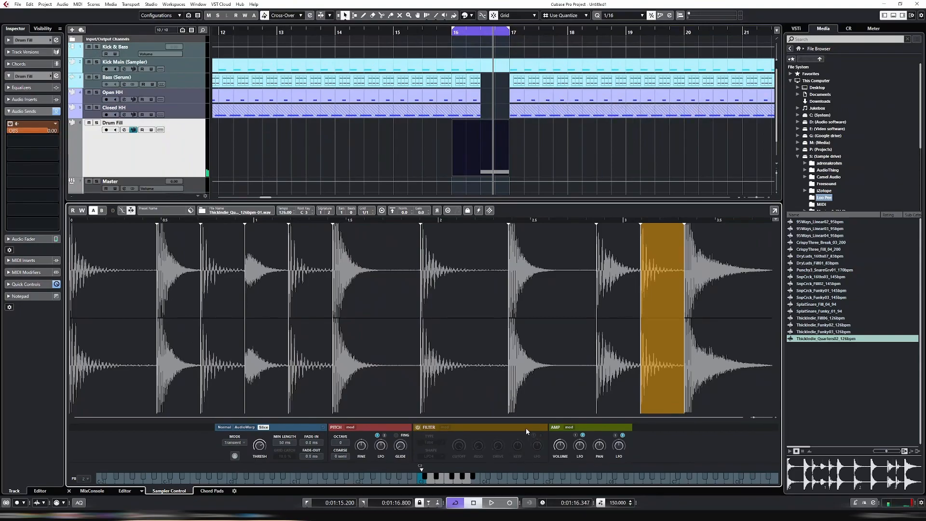
key(ctrl+alt+b)
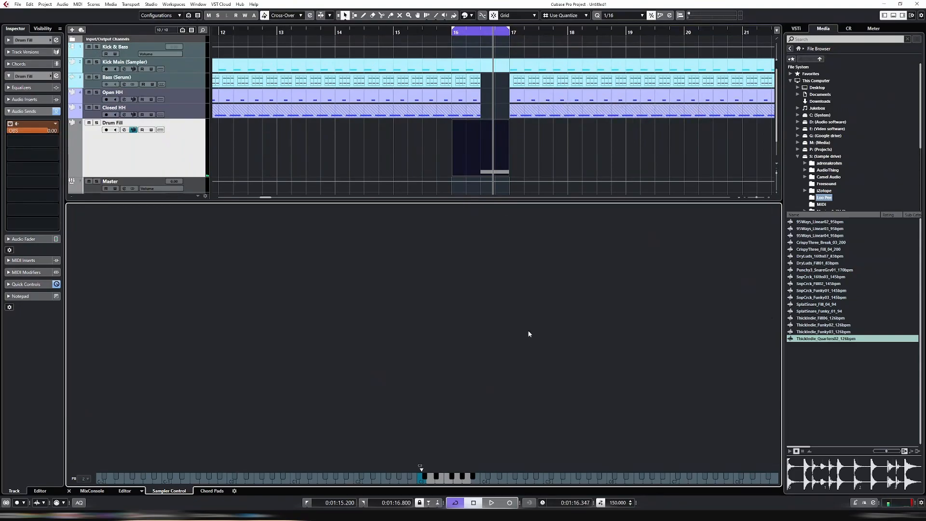
key(h)
key(h)
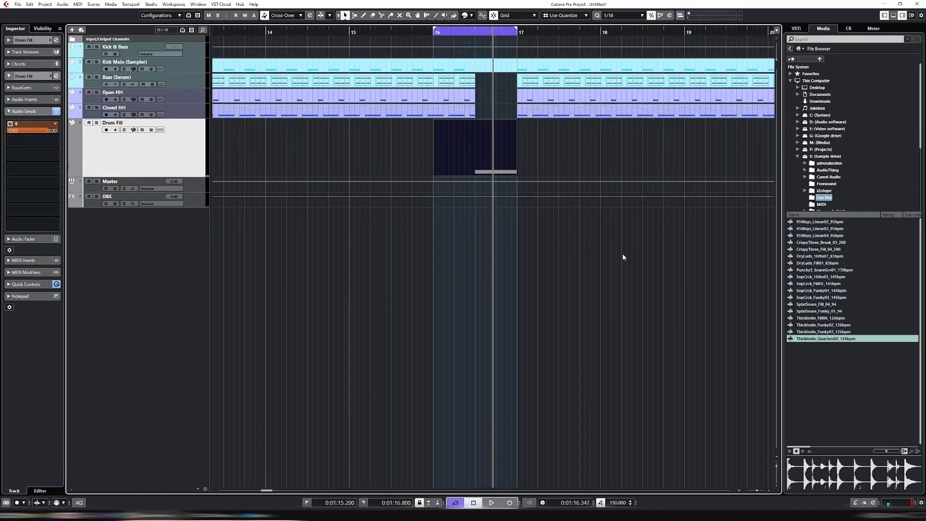
key(ctrl+alt+r)
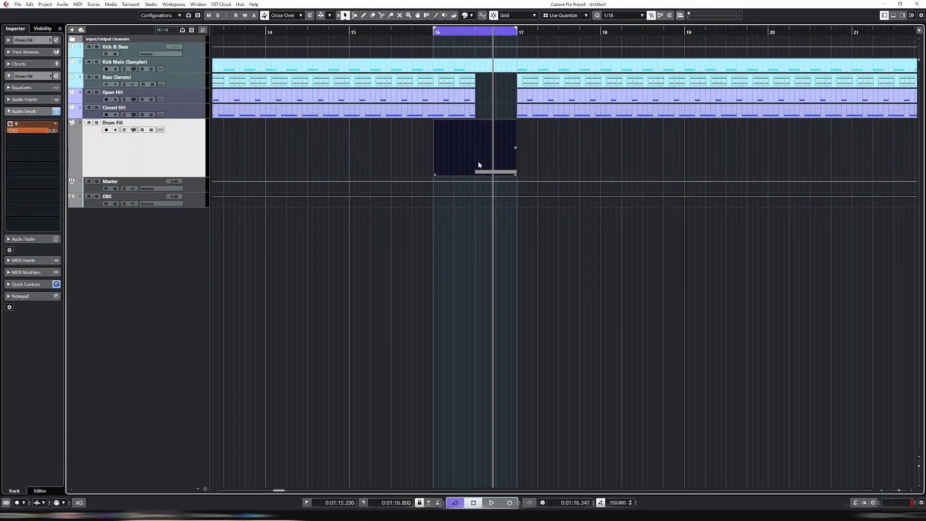
Step: Open the Drum Fill part in the note editor and bring the C3 notes from 16.3 into close view
key(ctrl+alt+b)
key(ctrl+alt+b)
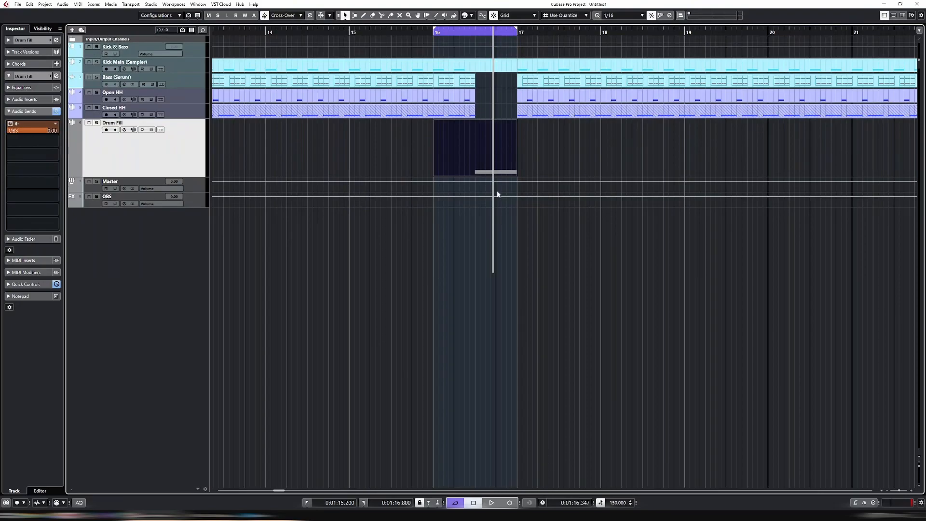
key(ctrl+alt+b)
click(134, 490)
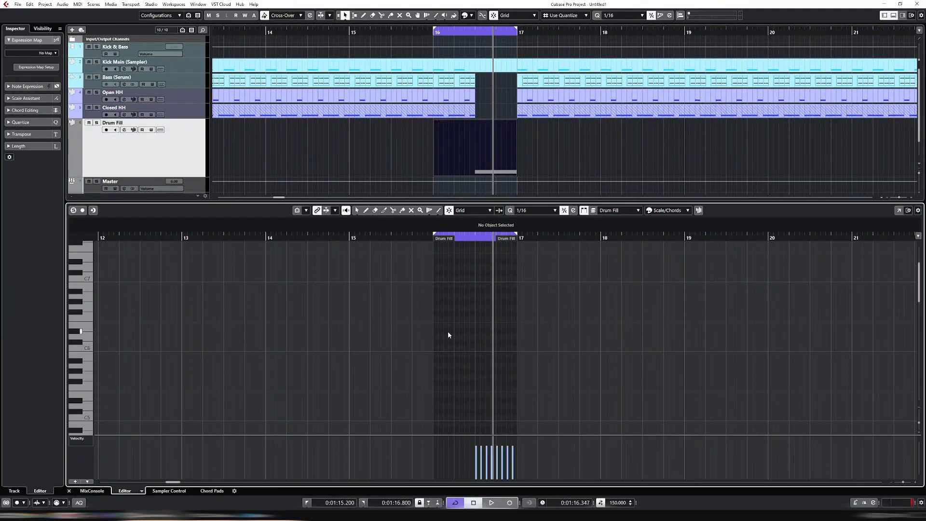
key(h)
key(h)
scroll(448, 332, down, 5)
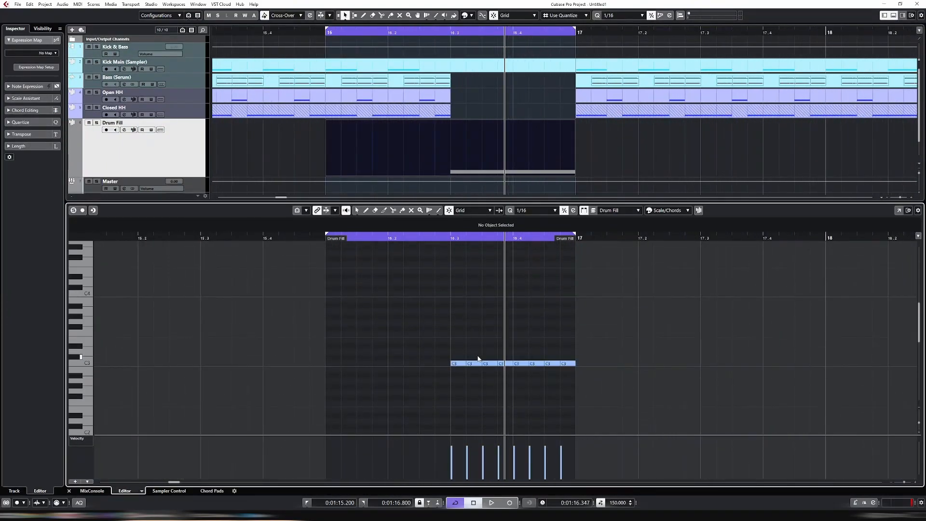
Step: Try moving the first C3 note at 16.3 up and down in pitch to hear other slices, and close the editor
click(460, 363)
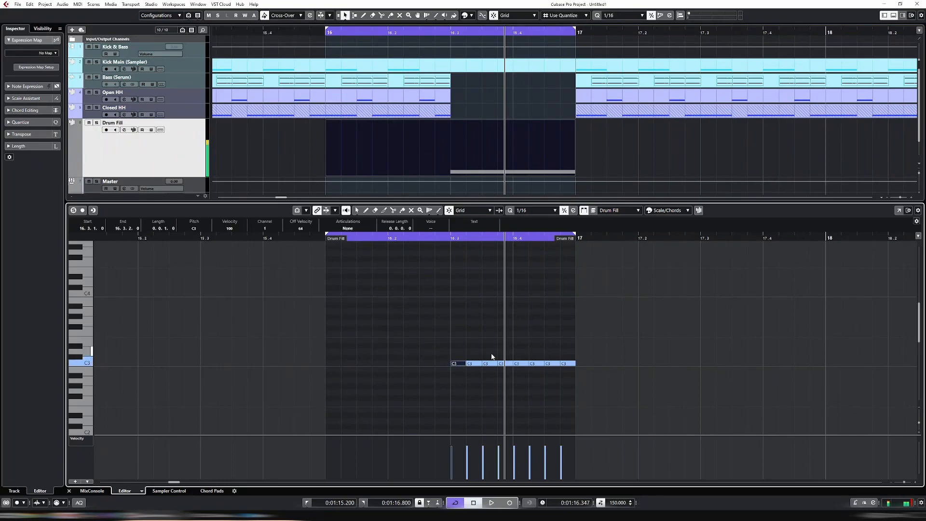
key(Up)
key(Up)
key(Up)
key(Up)
key(Up)
key(Up)
key(Up)
key(Up)
key(Down)
key(Down)
key(Down)
key(Down)
key(Down)
key(Down)
key(Down)
key(Down)
key(Return)
key(Return)
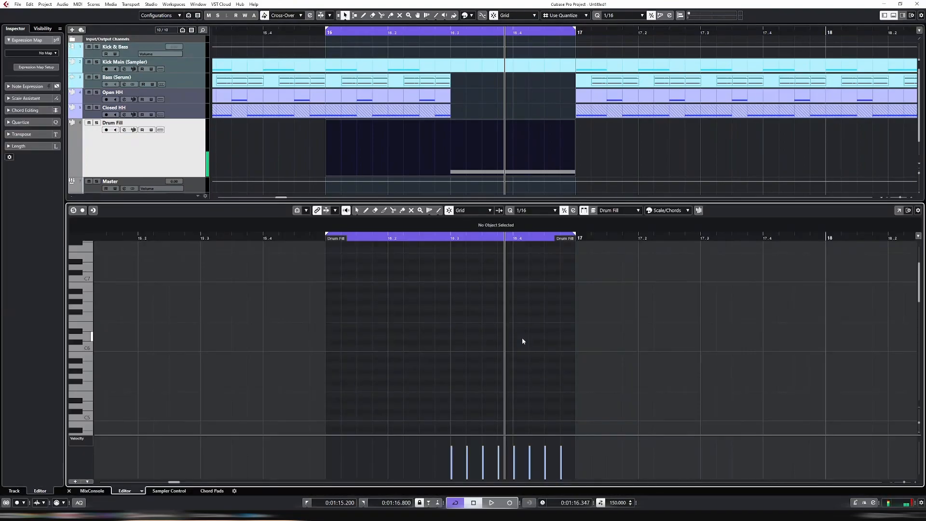
scroll(520, 334, down, 5)
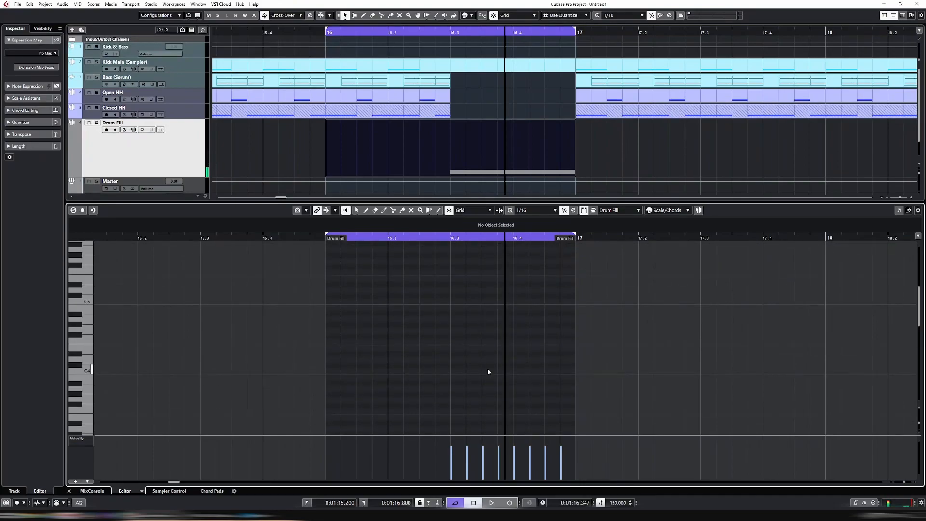
scroll(488, 379, down, 4)
scroll(493, 340, up, 2)
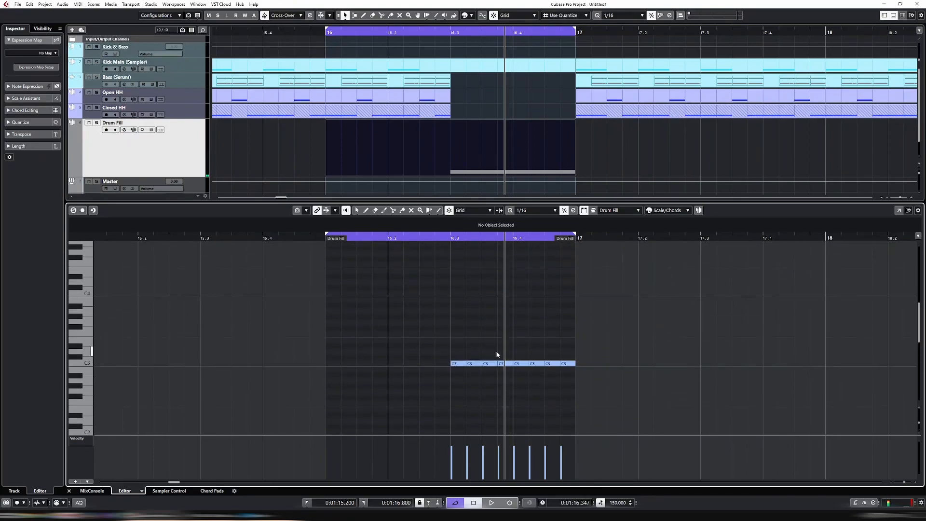
key(Return)
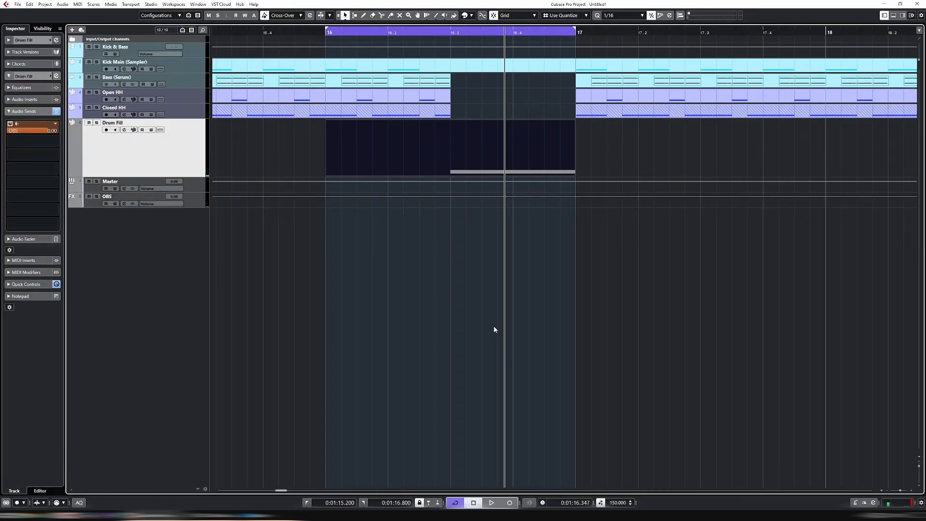
Step: Open the Logical Editor and load the Sampler Drum Fills preset
click(69, 4)
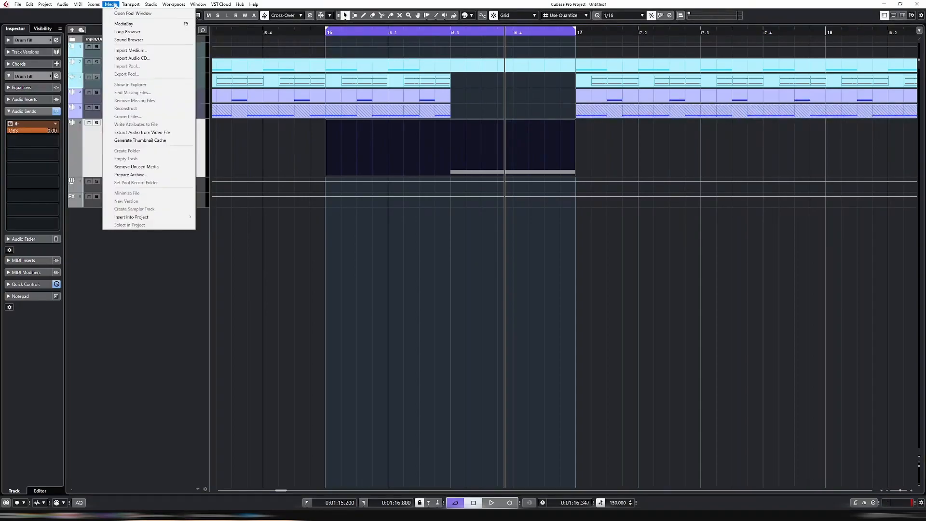
mouse_move(136, 7)
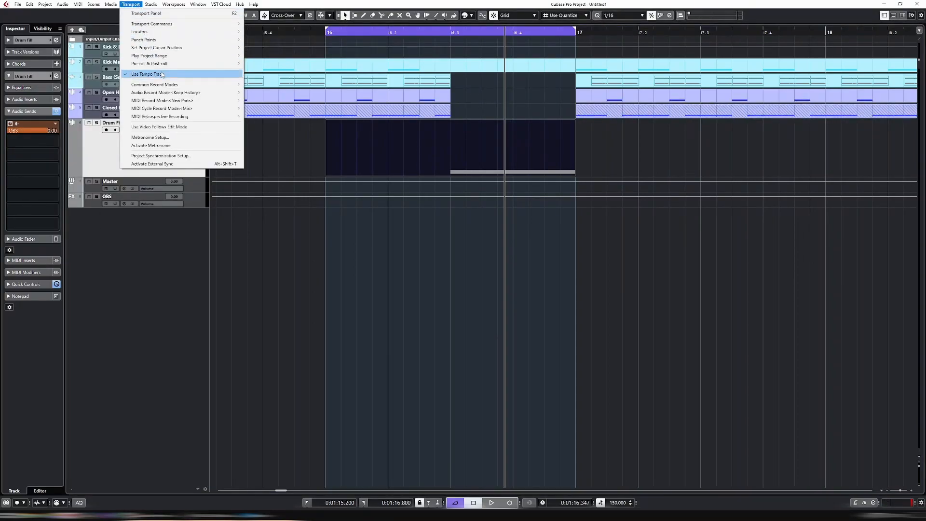
mouse_move(46, 5)
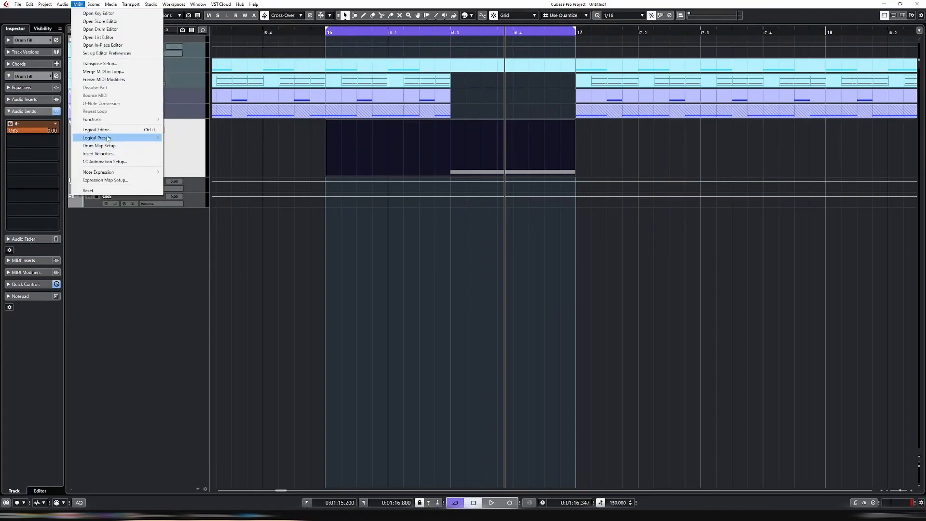
click(97, 137)
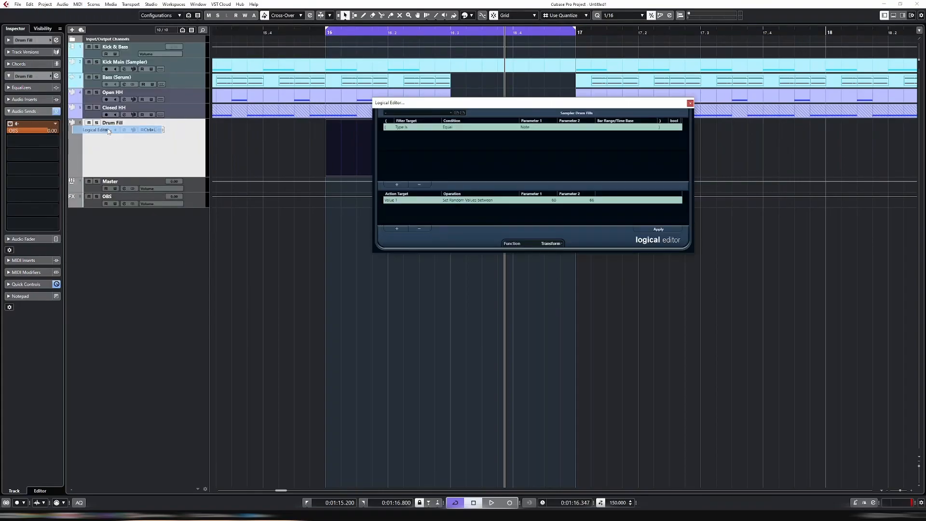
click(455, 113)
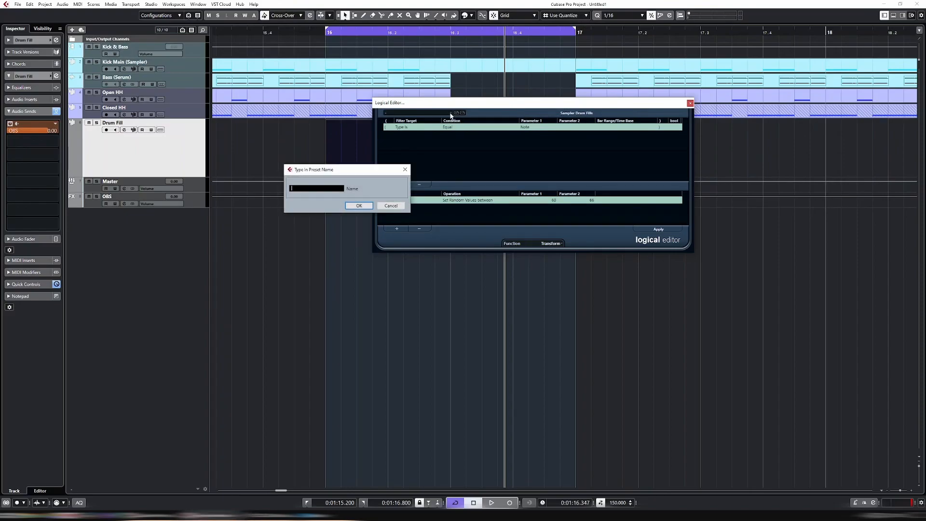
click(405, 169)
click(450, 114)
mouse_move(448, 118)
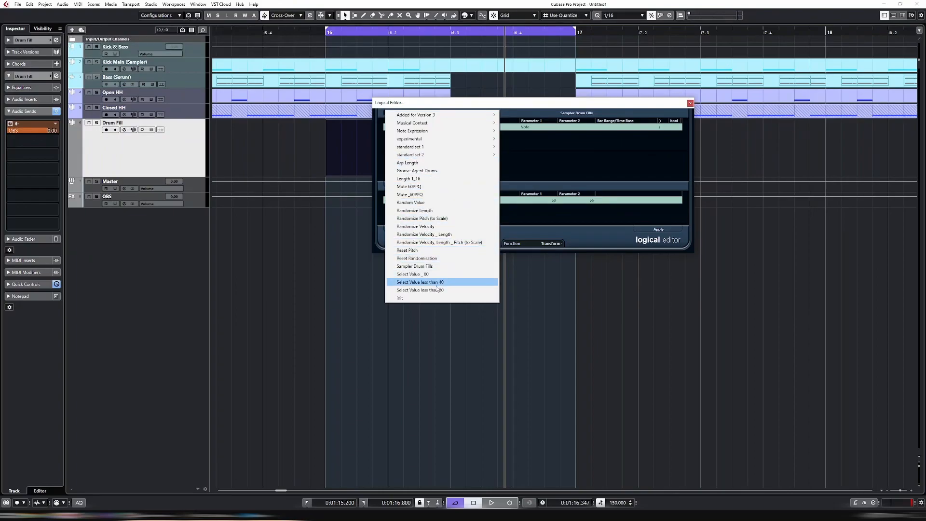
click(427, 266)
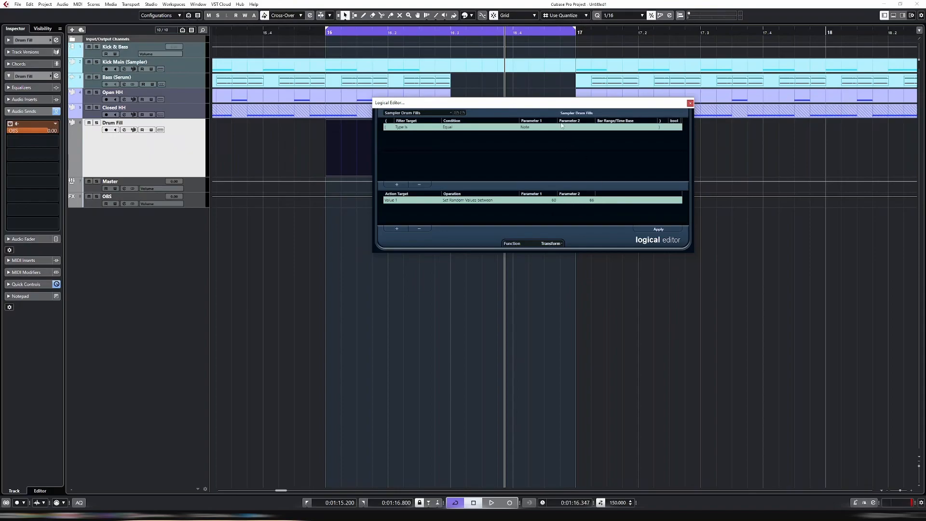
Step: Check the Drum Fill part's notes and the sampler's slice key range alongside the Logical Editor
drag(553, 103, 715, 111)
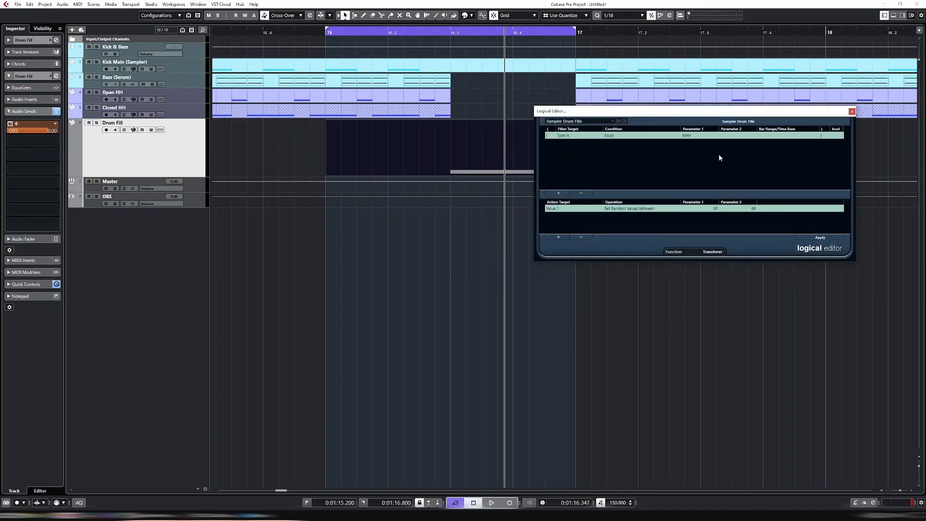
double_click(448, 160)
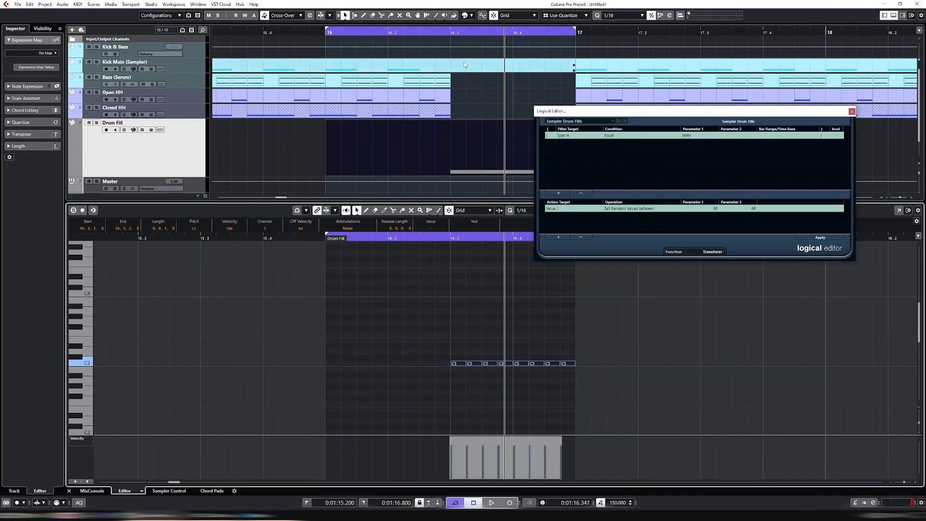
click(164, 491)
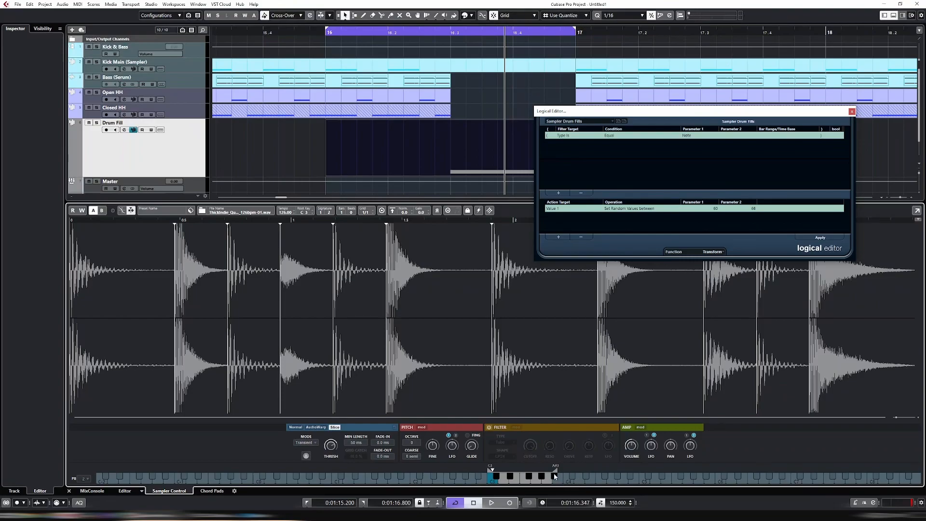
Step: Set the upper limit of the Set Random Values between action to 70
double_click(752, 210)
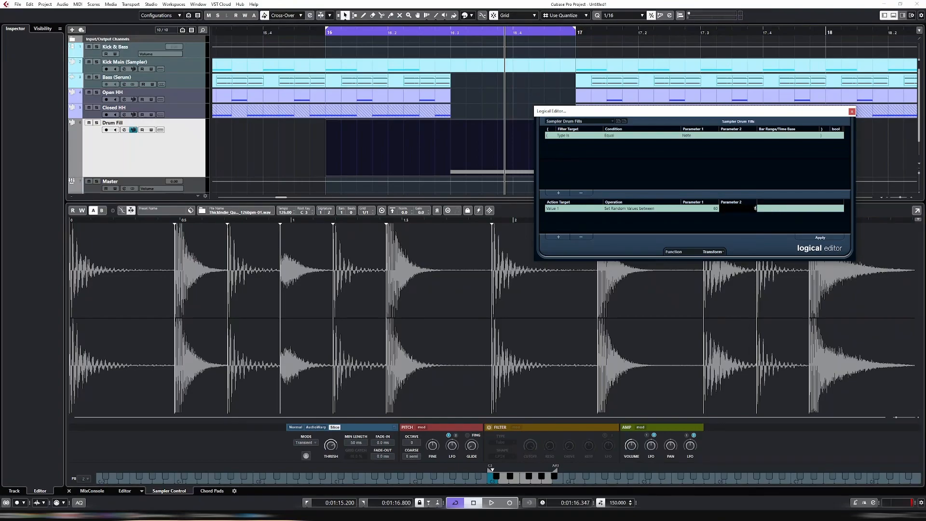
text(71)
key(Return)
double_click(751, 209)
key(Return)
Step: Reopen the Drum Fill part, select all its C3 notes, and apply the Sampler Drum Fills randomisation to them
drag(828, 114, 708, 113)
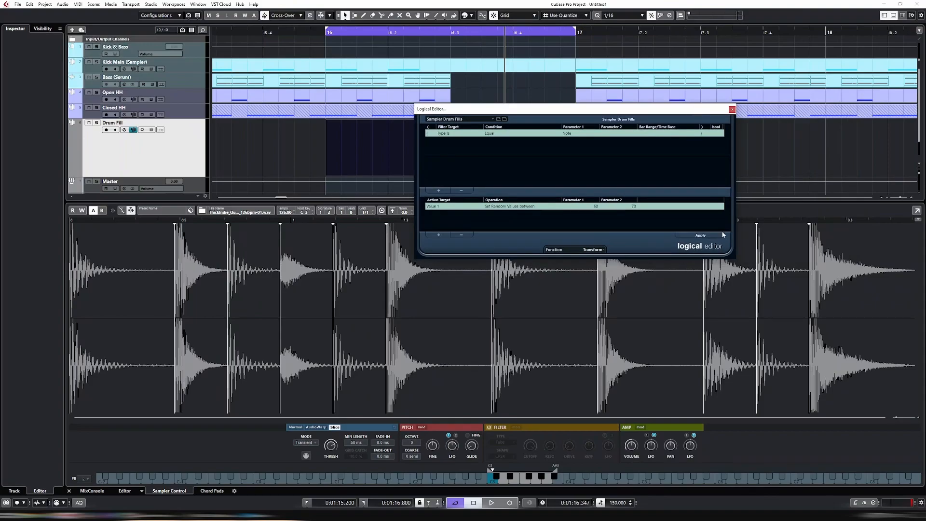
drag(471, 117, 562, 180)
double_click(529, 154)
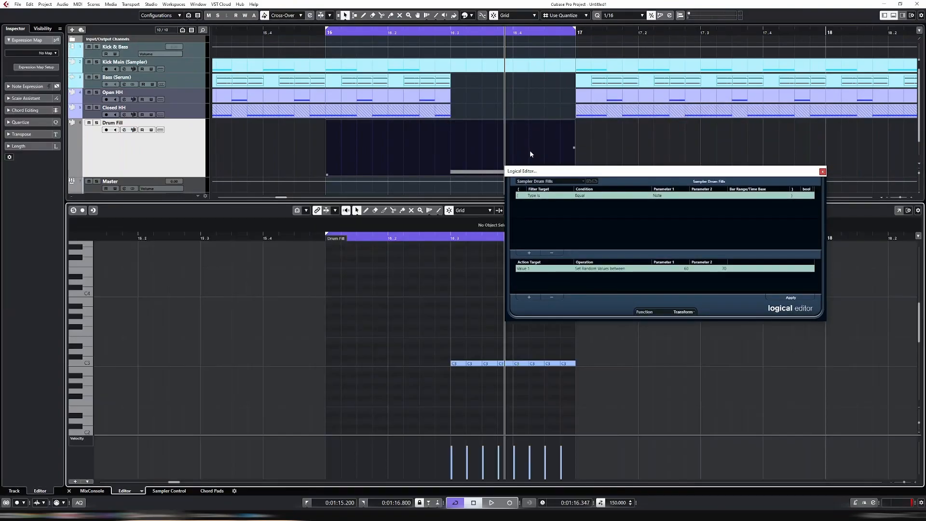
drag(378, 332, 607, 394)
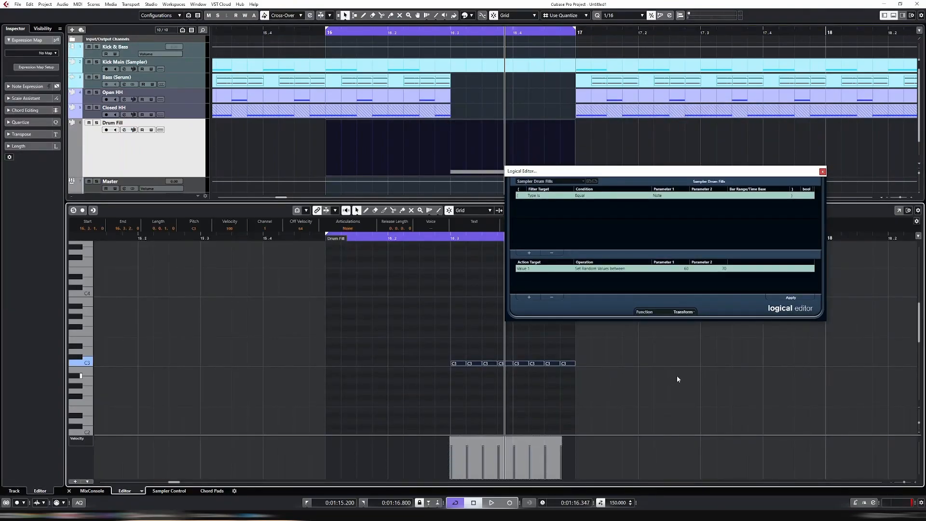
click(798, 301)
drag(627, 172, 690, 106)
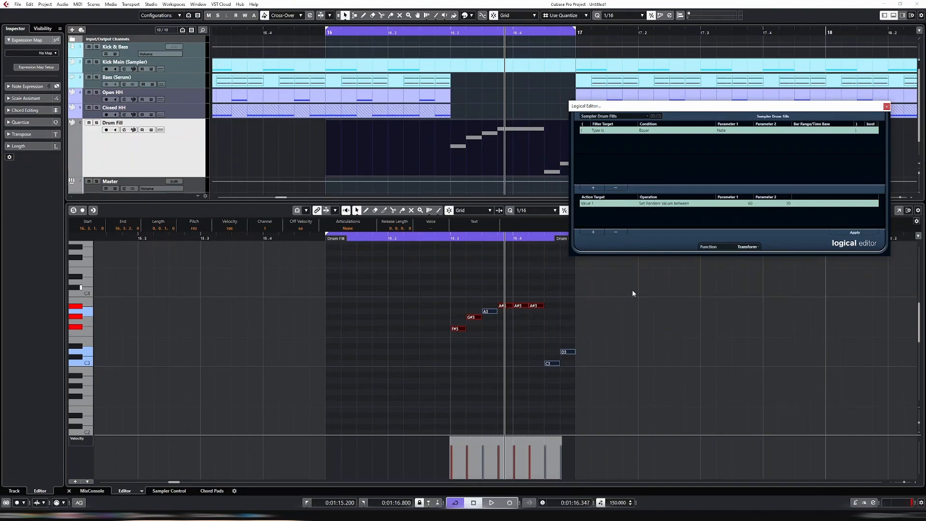
Step: Audition the first A#3 note, and close the note editor and the Logical Editor
click(508, 305)
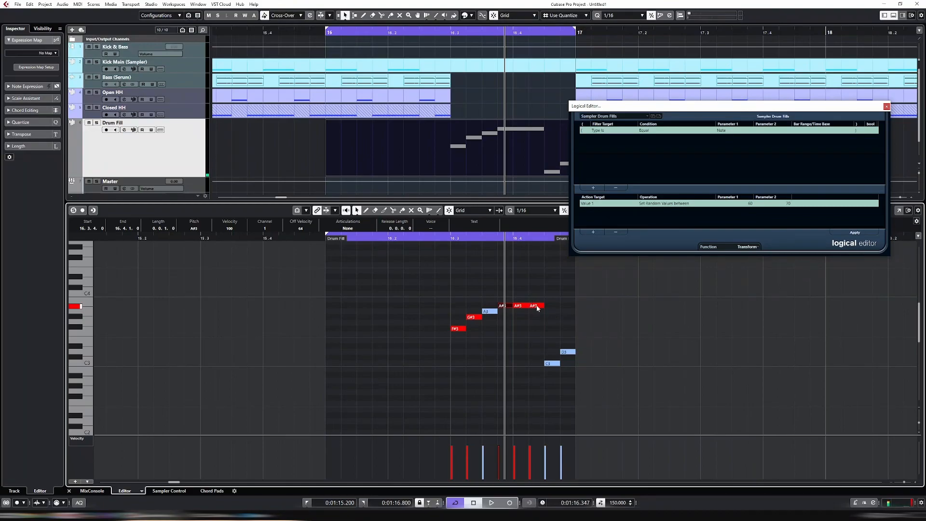
key(ctrl+e)
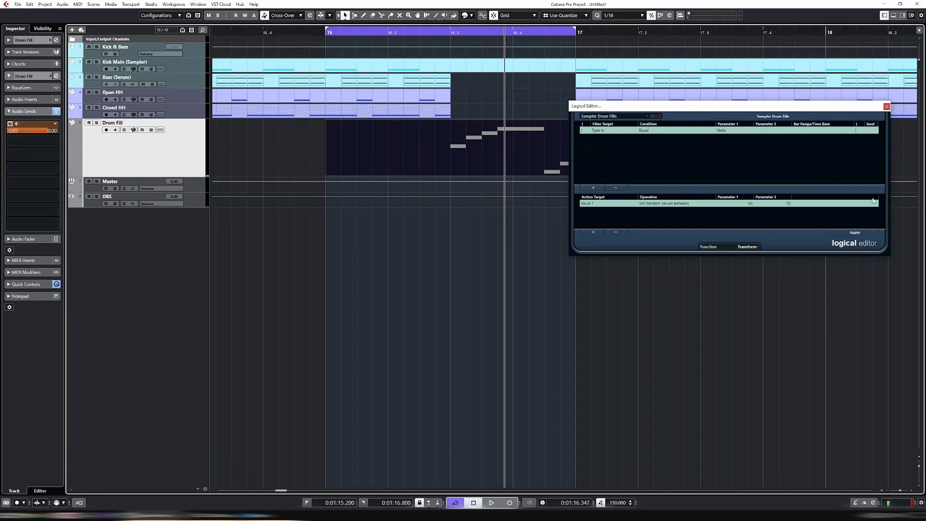
click(887, 108)
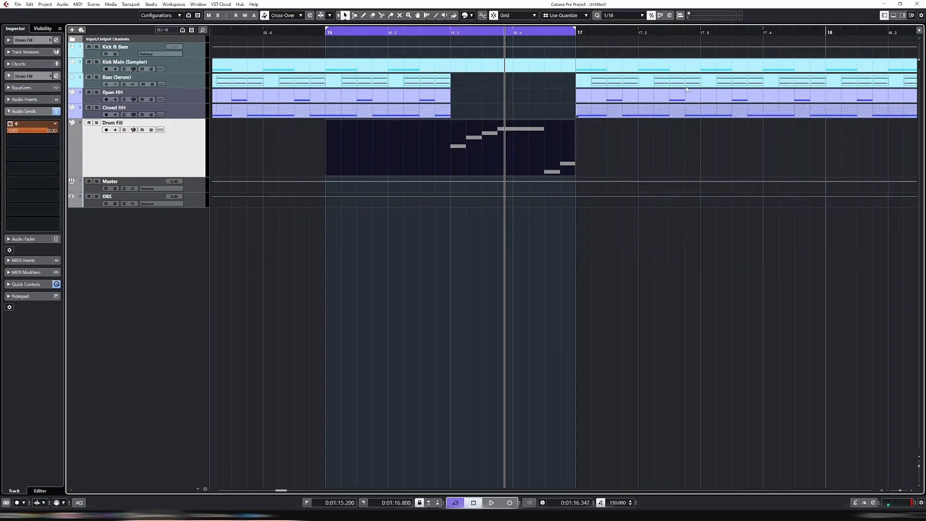
Step: Look up the key command assigned to the Sampler Drum Fills preset
click(35, 5)
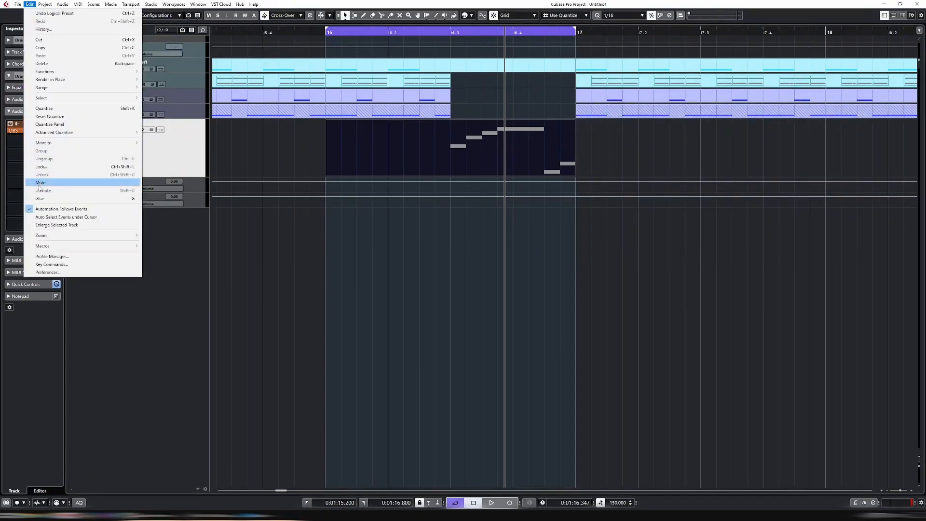
click(52, 264)
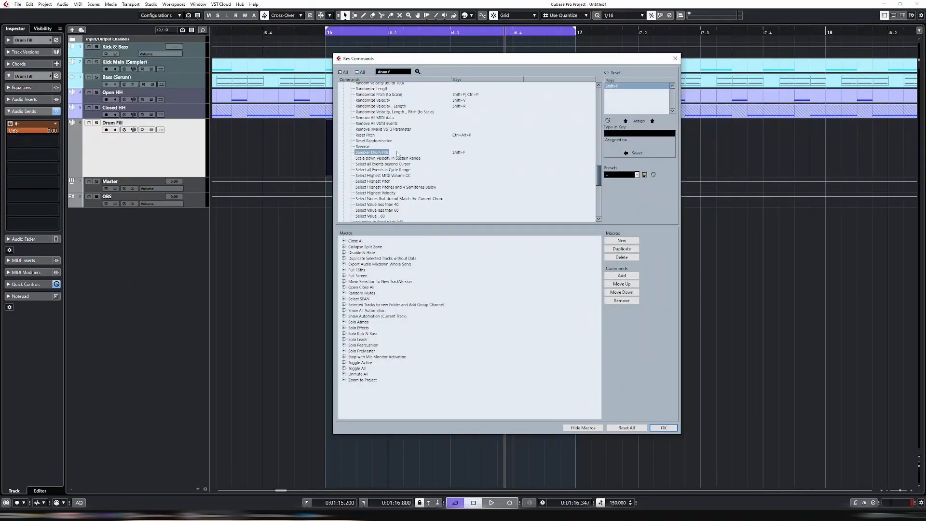
click(675, 58)
Step: Solo the Drum Fill track and loop playback of its notes from 16.3 to bar 17 with the note editor open
key(s)
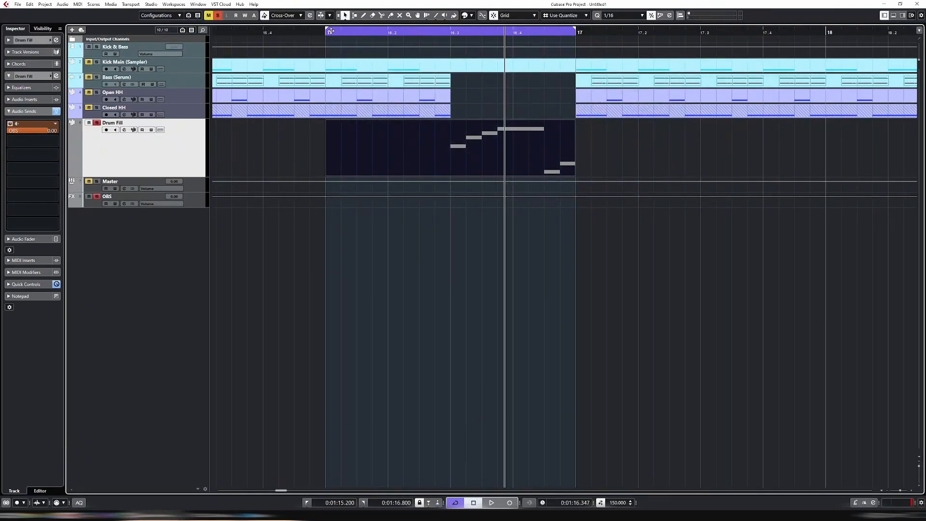
drag(333, 32, 452, 32)
double_click(490, 144)
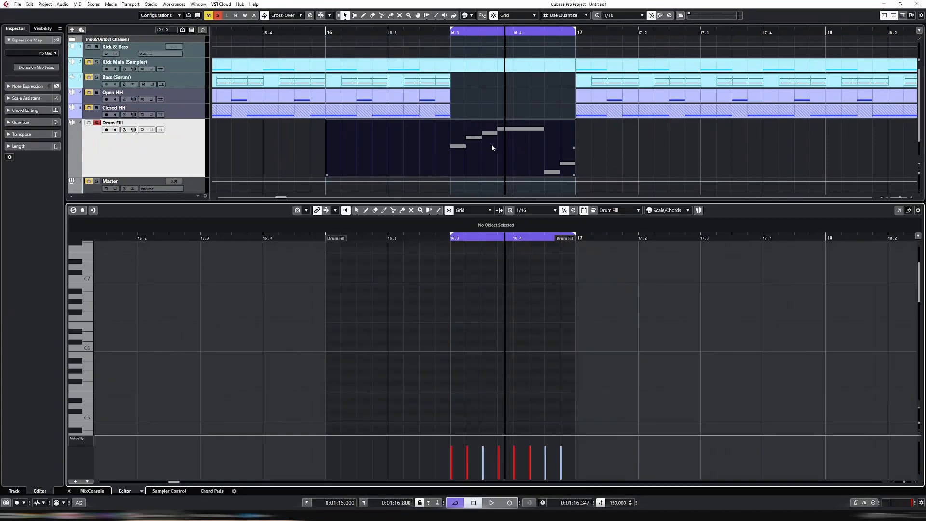
key(space)
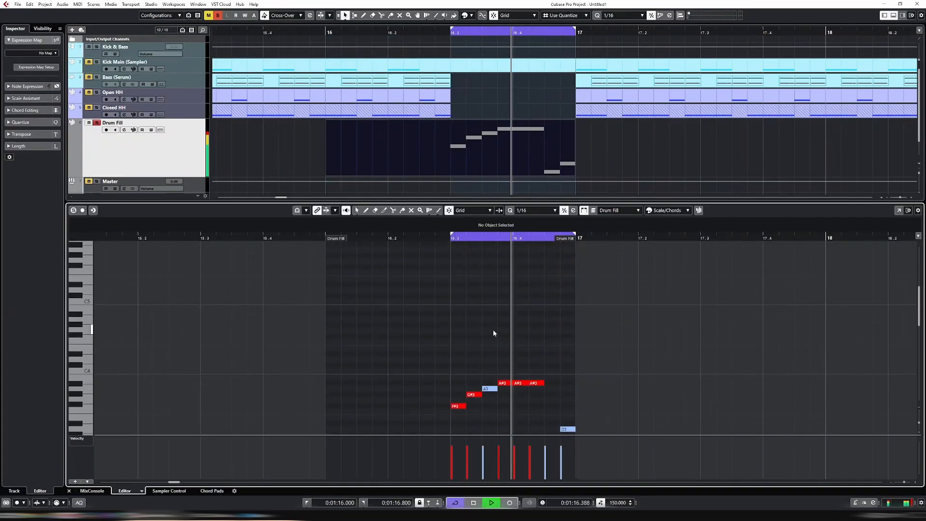
scroll(501, 325, down, 3)
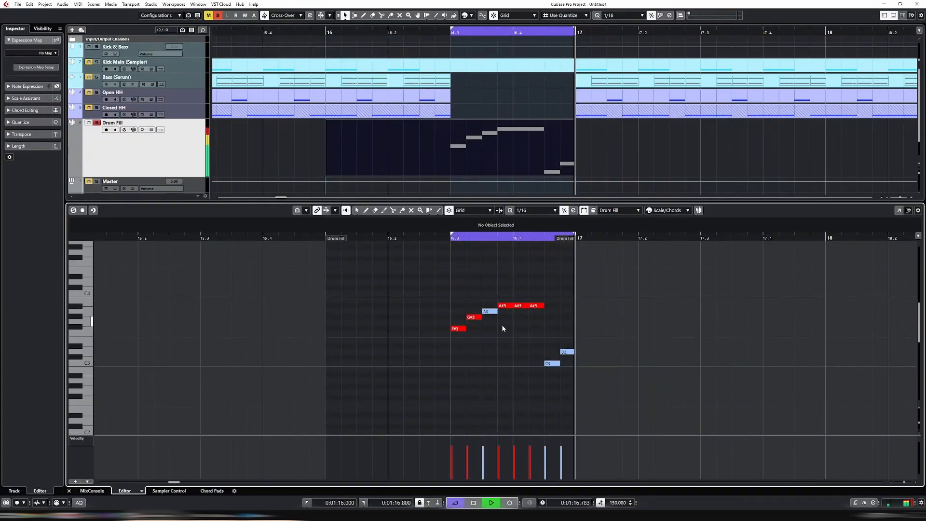
Step: Re-randomise the fill's note pitches several times with the Sampler Drum Fills preset, auditioning the variations
key(r)
key(space)
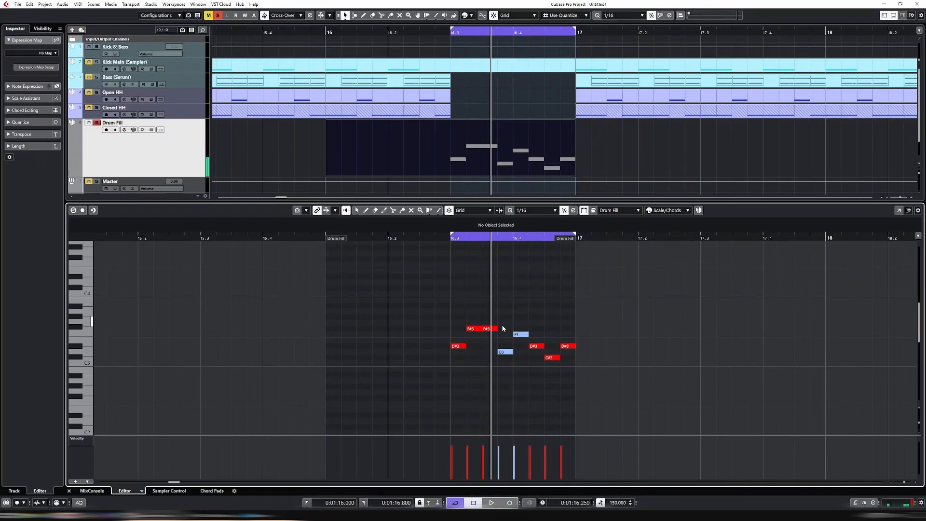
key(r)
key(space)
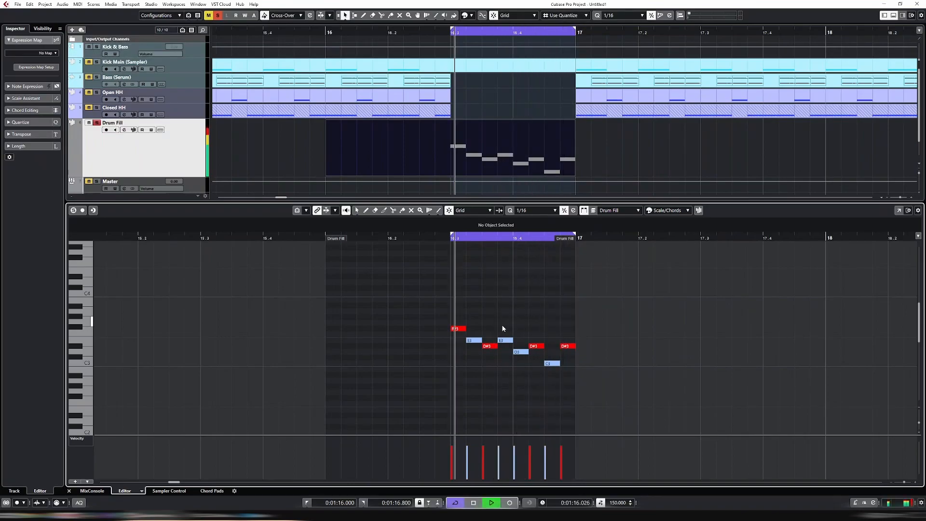
key(r)
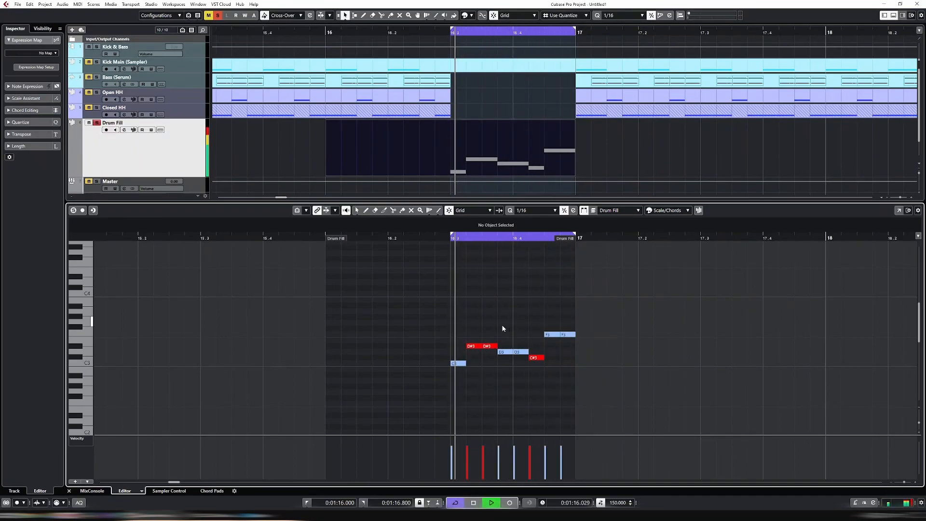
Step: Re-randomise the fill's pitches once more, close the note editor, stop playback and unsolo the Drum Fill track
key(r)
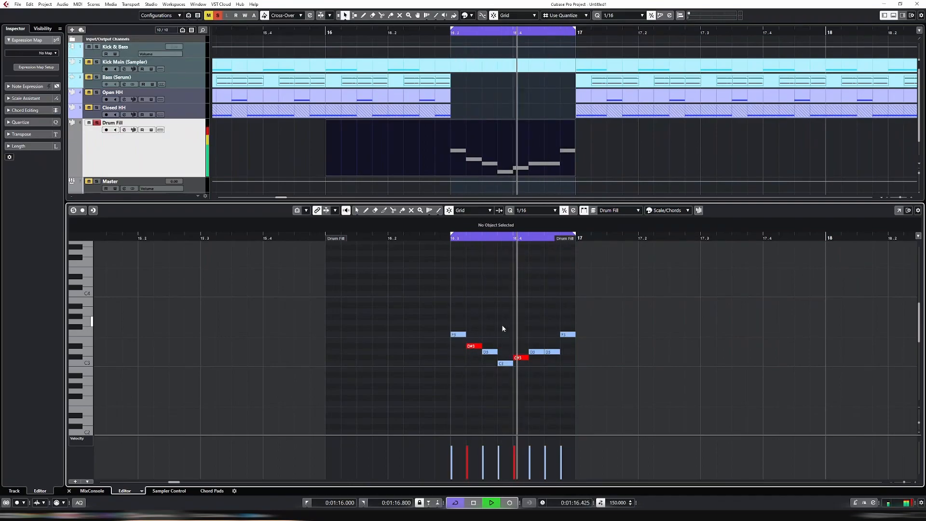
key(ctrl+e)
key(g)
key(g)
key(g)
key(g)
key(g)
key(g)
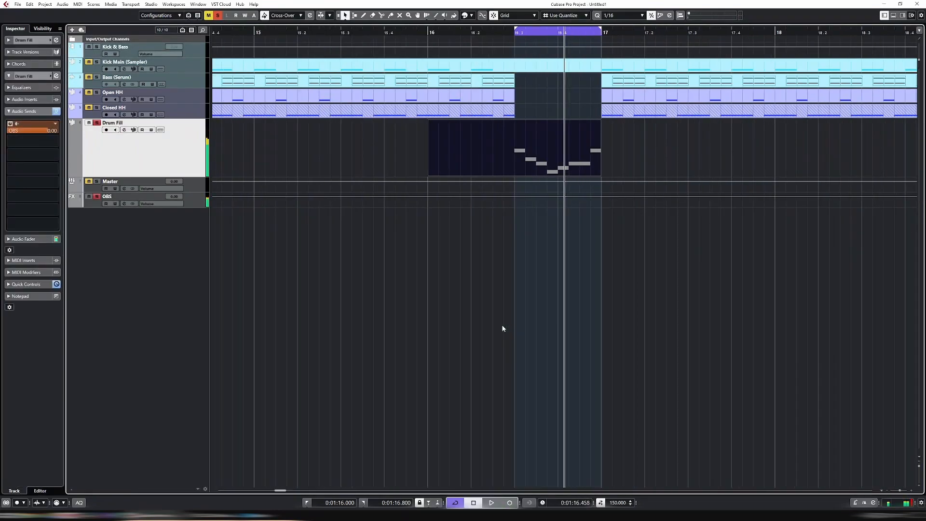
key(s)
key(g)
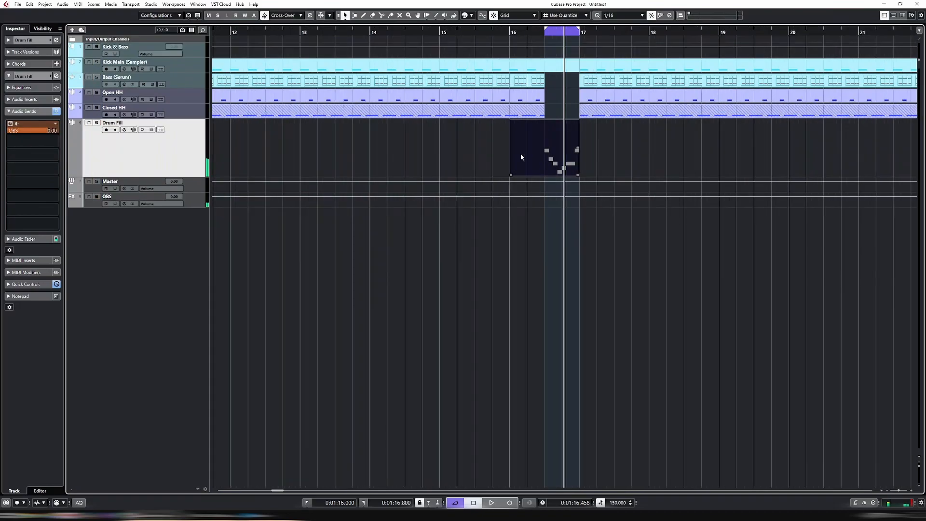
Step: Extend the loop range to run from bar 15 to bar 17 and play the fill together with the other tracks
drag(549, 27, 458, 33)
click(458, 33)
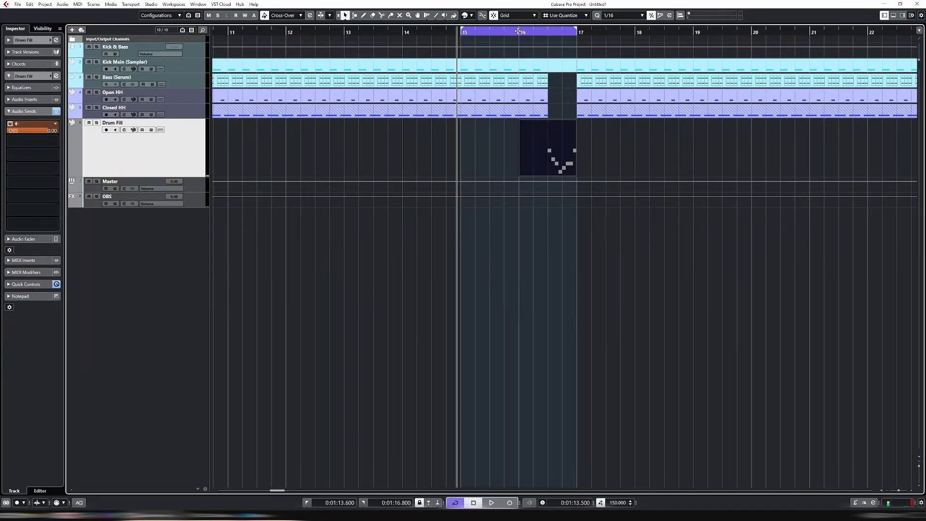
key(space)
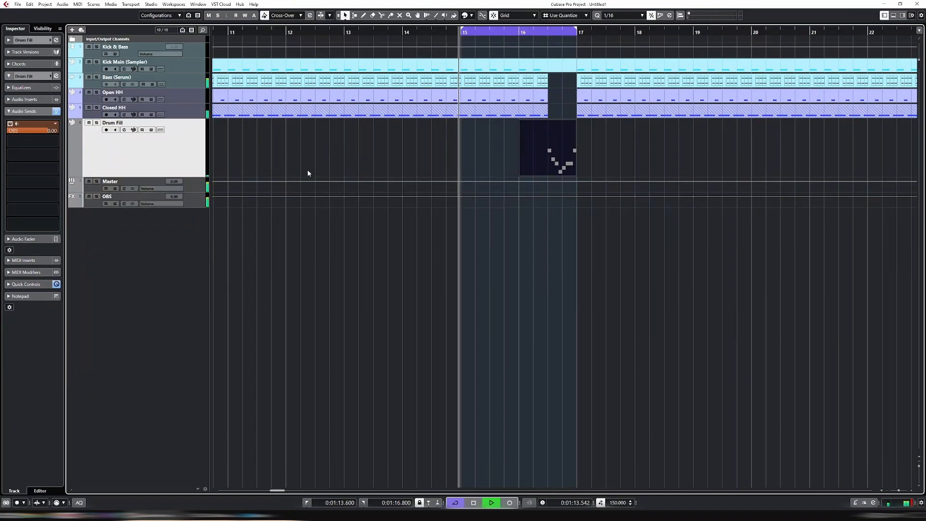
Step: Lower the Drum Fill track's volume, trying -10 first and settling on -8 while the loop plays
click(9, 40)
double_click(55, 70)
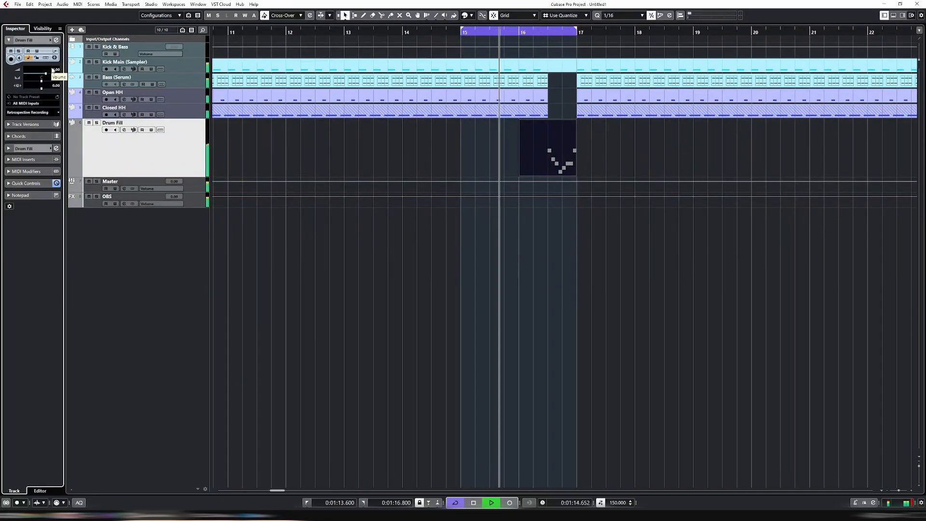
double_click(53, 70)
text(-10)
key(Return)
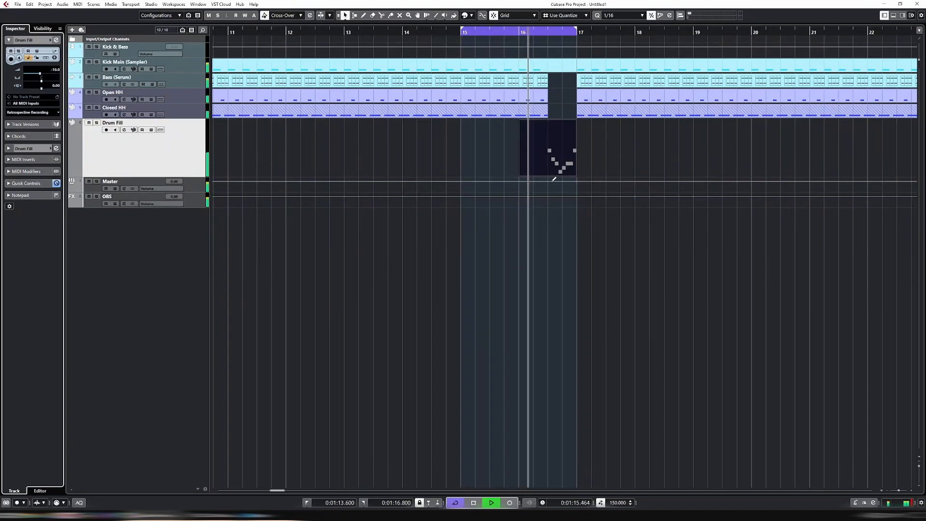
double_click(57, 70)
text(-8)
key(Return)
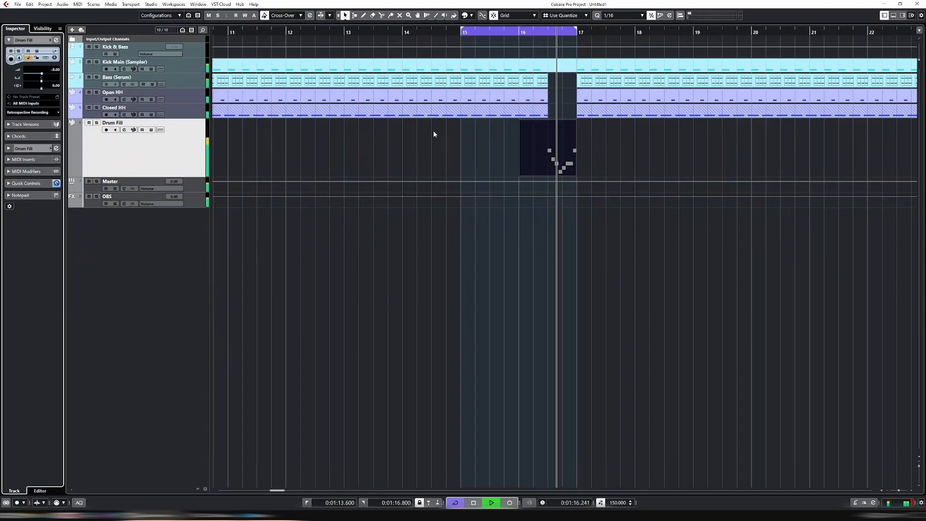
Step: Open the Drum Fill part's notes, select them all and re-randomise their pitches several times while the full mix plays
double_click(559, 159)
key(ctrl+a)
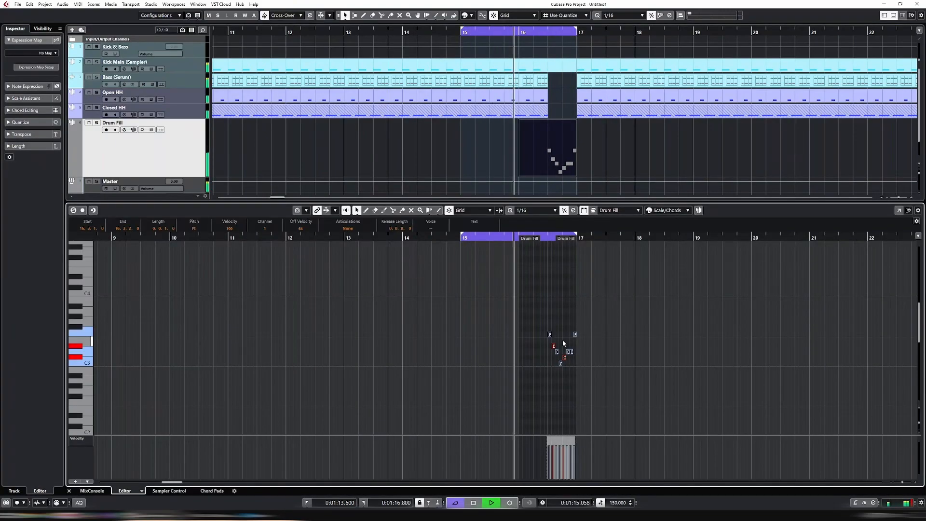
key(alt+r)
key(ctrl+z)
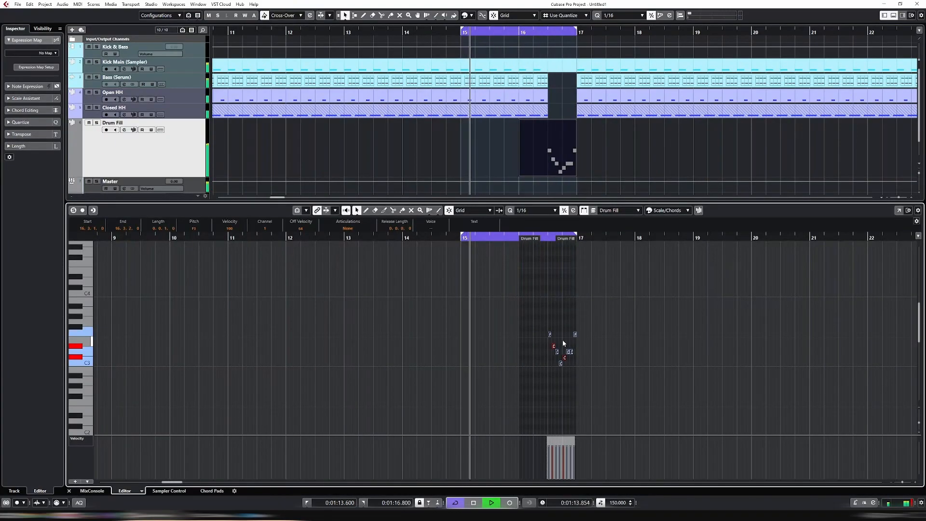
key(ctrl+z)
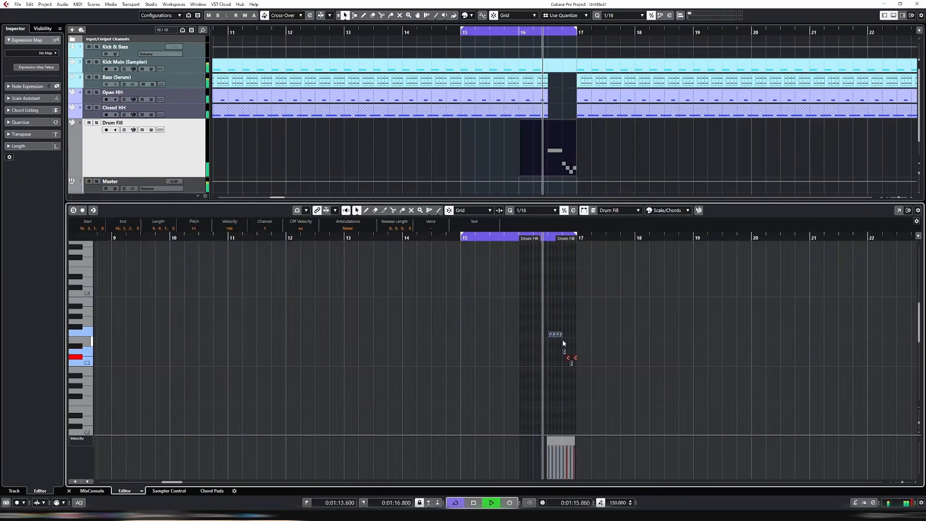
key(ctrl+z)
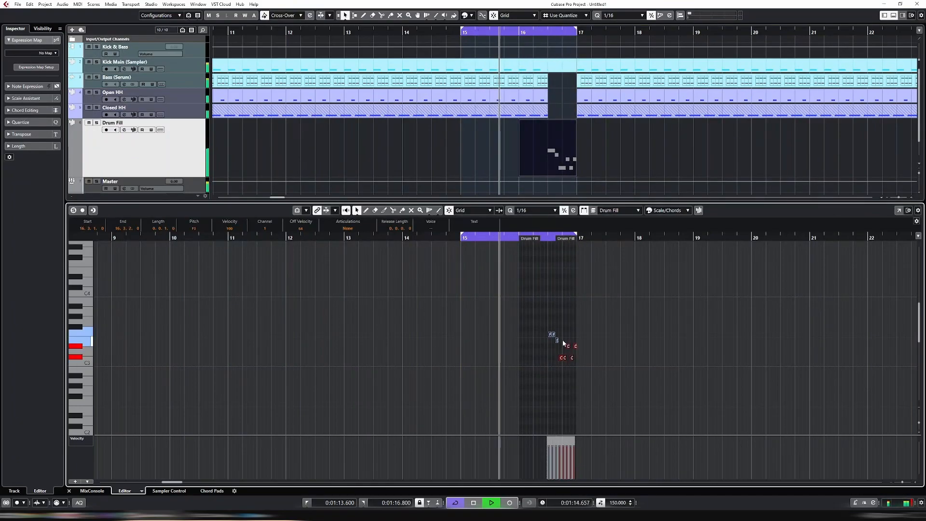
Step: Loop only the Drum Fill part from bar 16 to 17, audition several more random pitch variations of all its notes, and close the note editor
click(555, 152)
key(p)
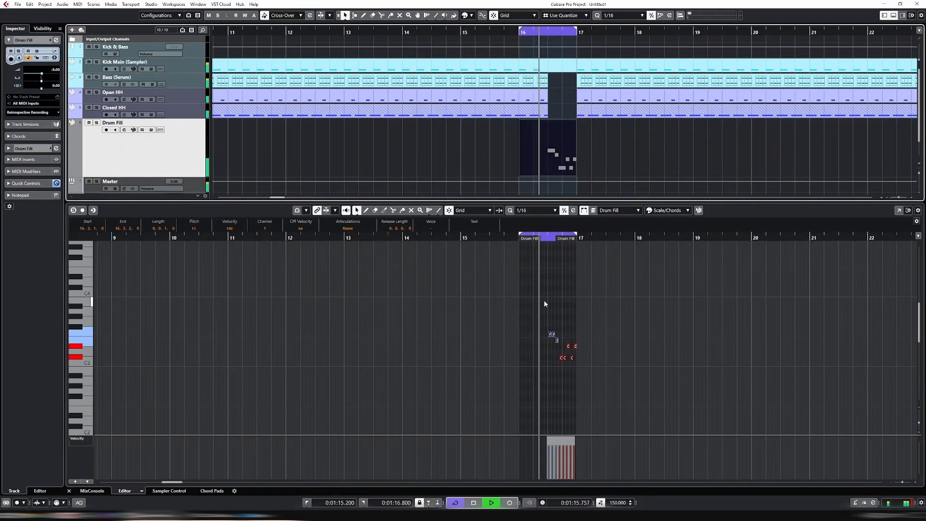
click(627, 383)
key(ctrl+a)
key(ctrl+z)
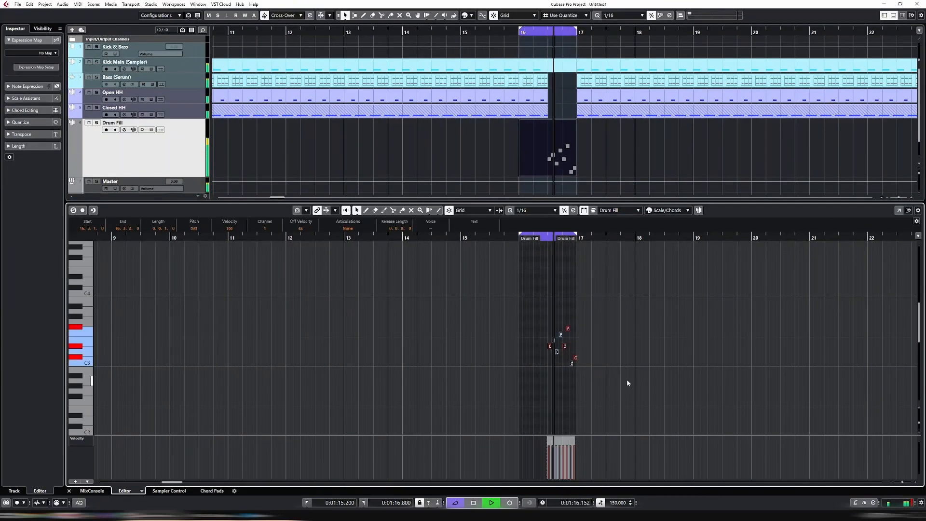
key(ctrl+z)
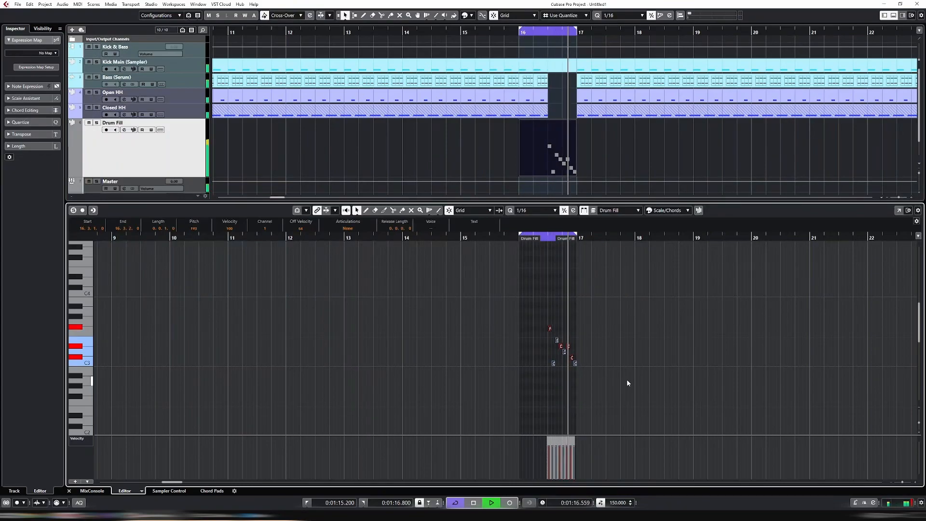
key(ctrl+z)
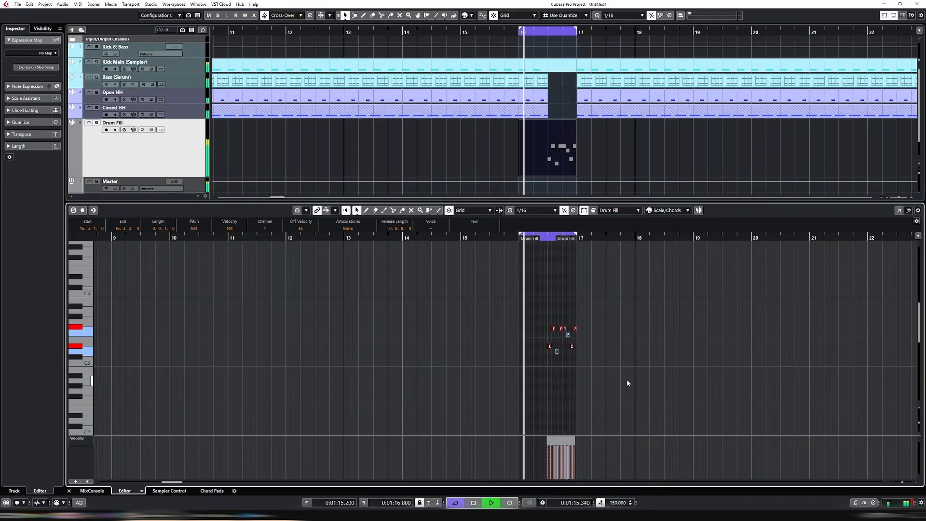
key(ctrl+z)
key(ctrl+z)
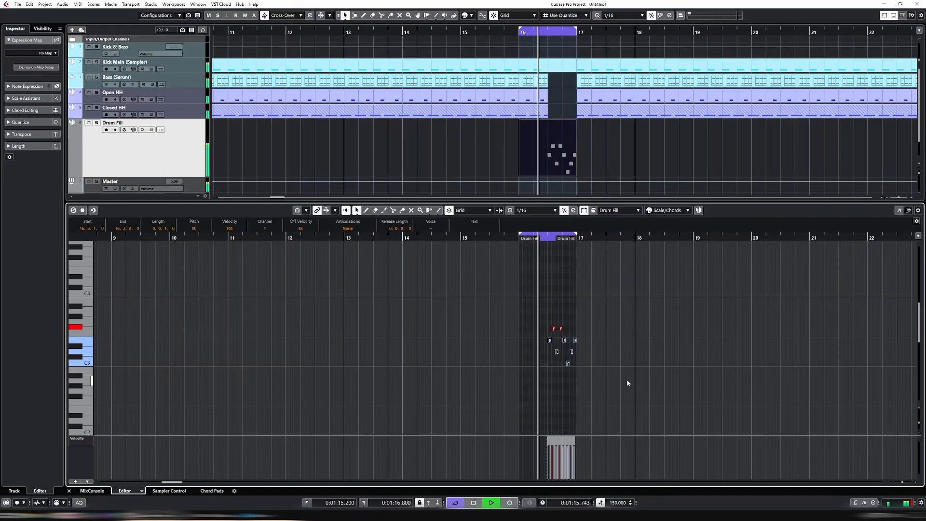
key(ctrl+z)
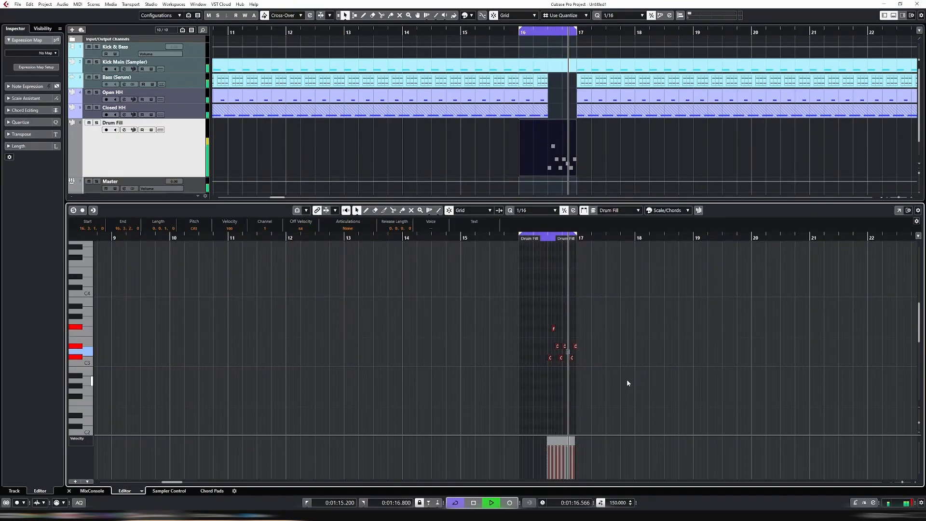
key(ctrl+z)
key(ctrl+e)
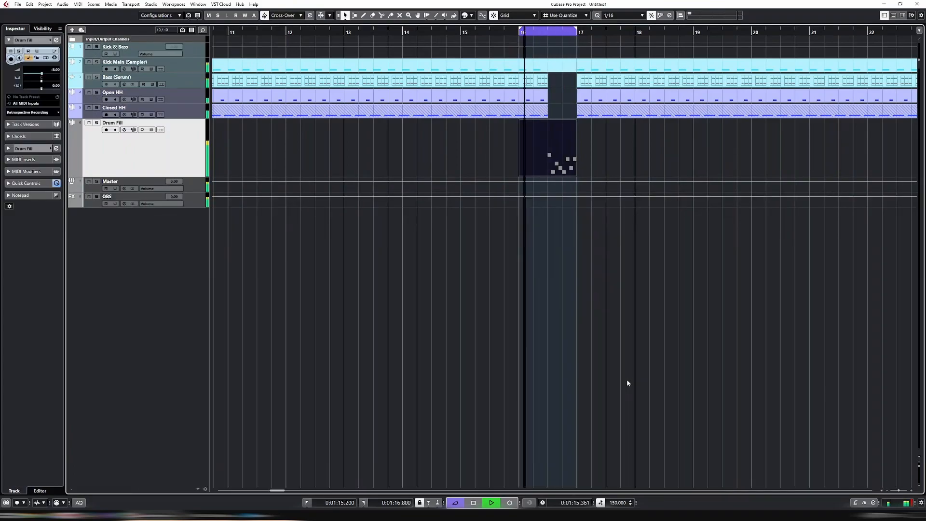
key(g)
key(g)
key(g)
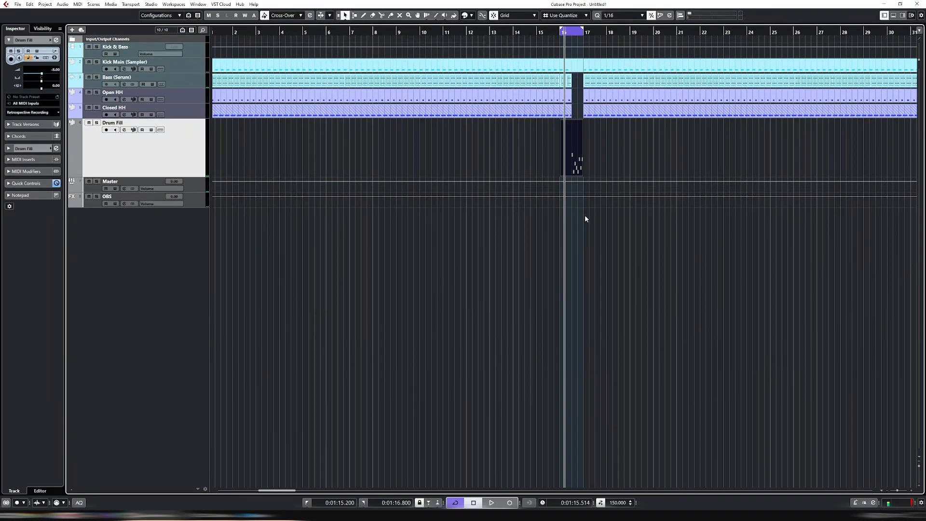
key(h)
key(h)
key(h)
key(h)
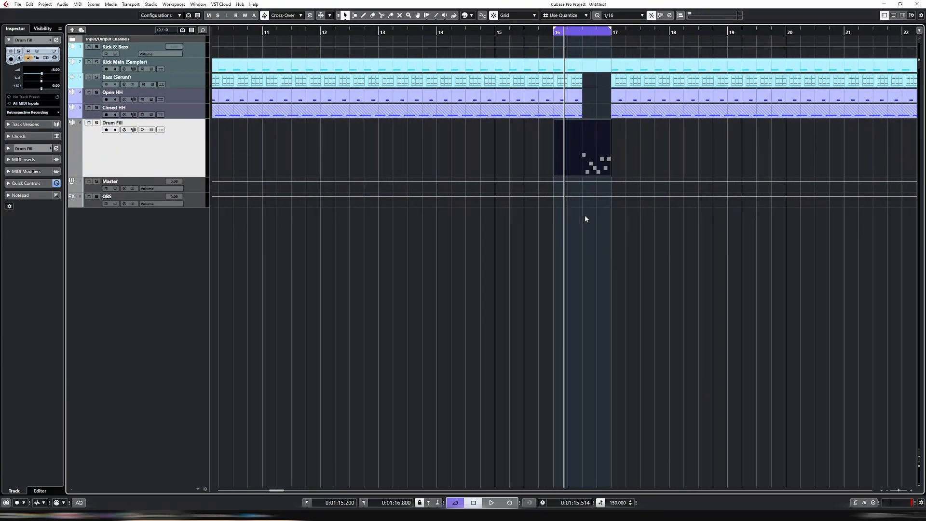
drag(279, 492, 280, 492)
Step: Load CrispyThree_Fill_04_200 into the Drum Fill track's sampler, switch it to Slice mode and audition the last slice
drag(810, 249, 374, 316)
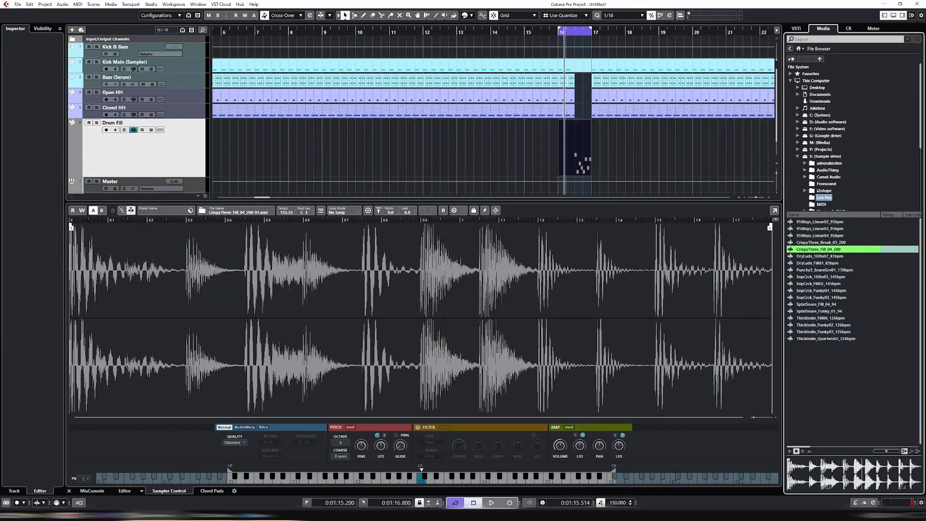
click(263, 426)
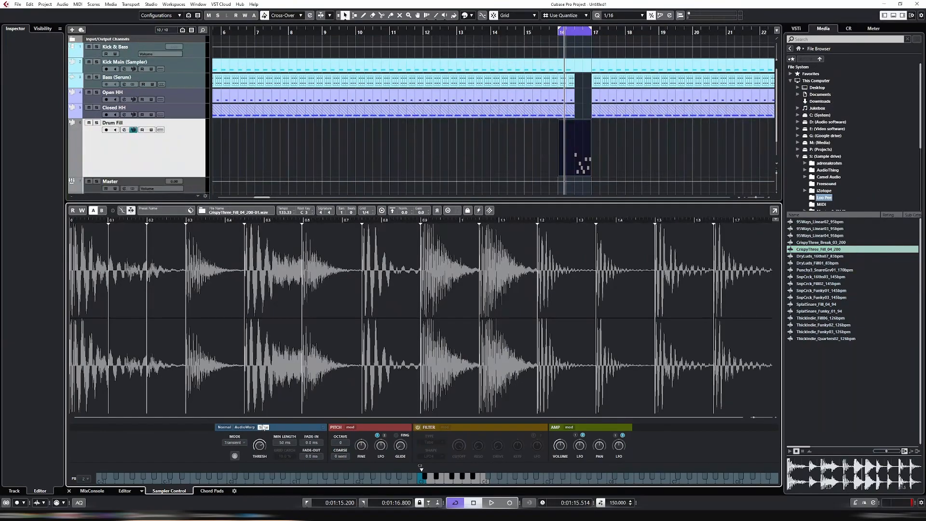
click(487, 483)
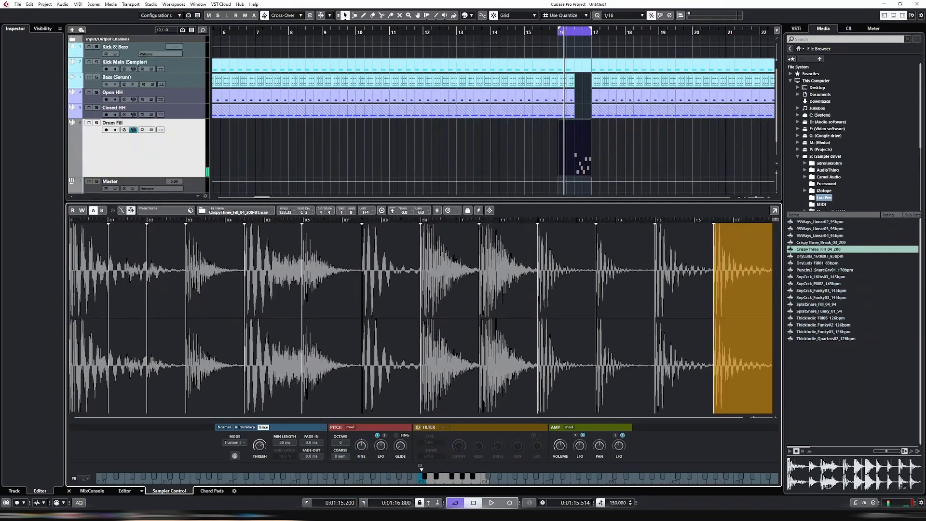
key(ctrl+alt+b)
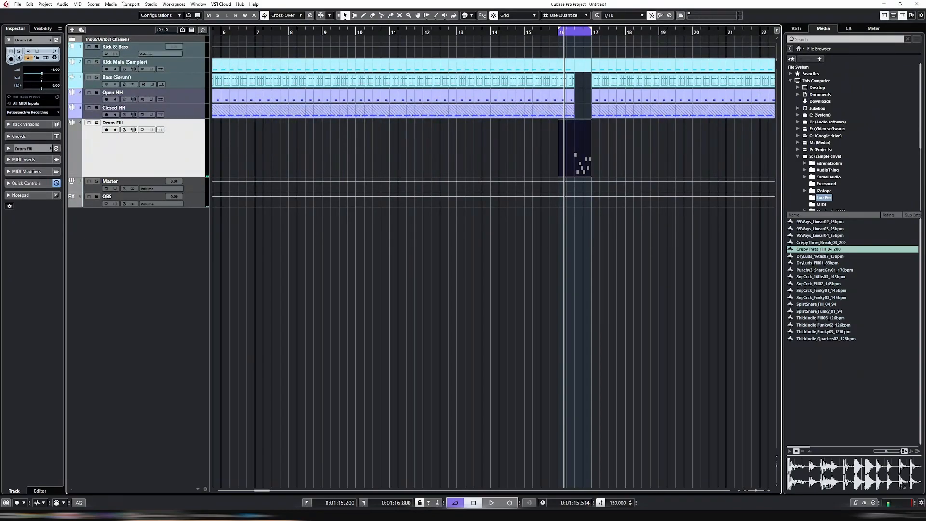
Step: Open the Logical Editor alongside the Drum Fill part's notes and set the upper limit of the random pitch range to 72
click(93, 4)
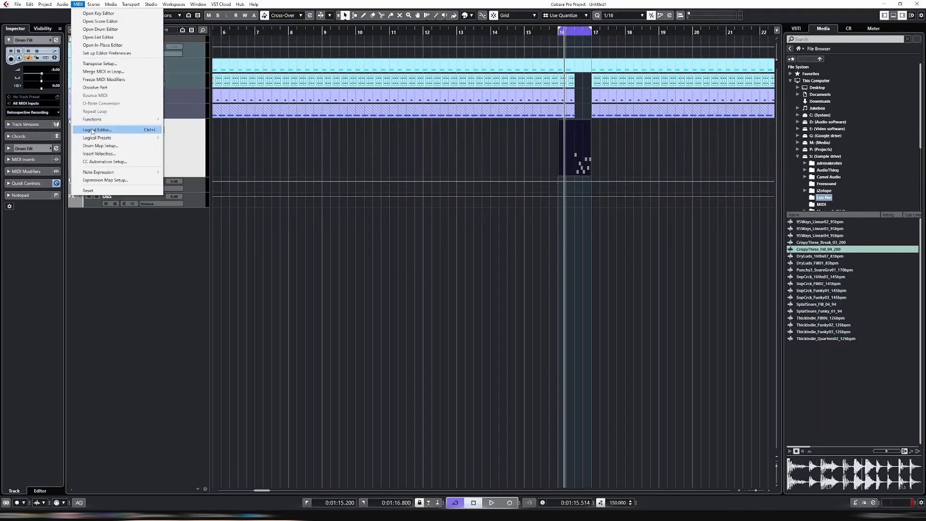
mouse_move(63, 4)
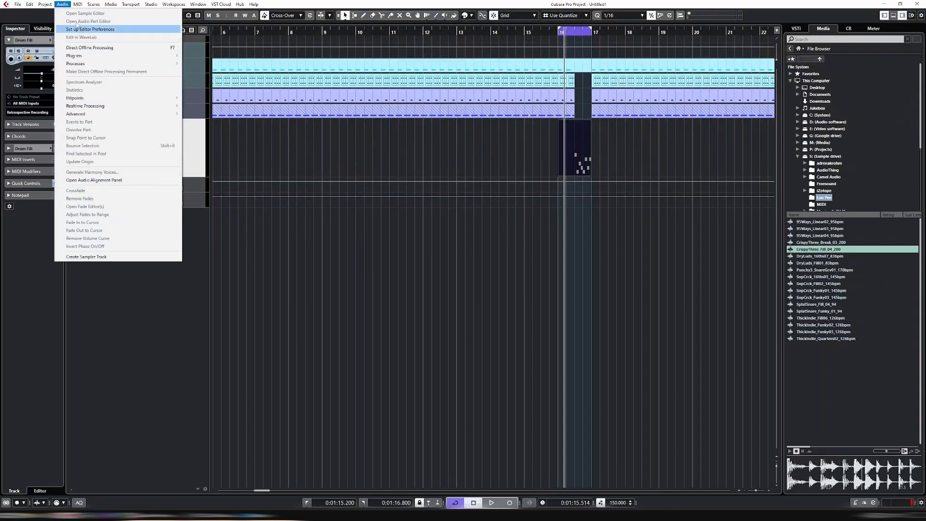
mouse_move(102, 7)
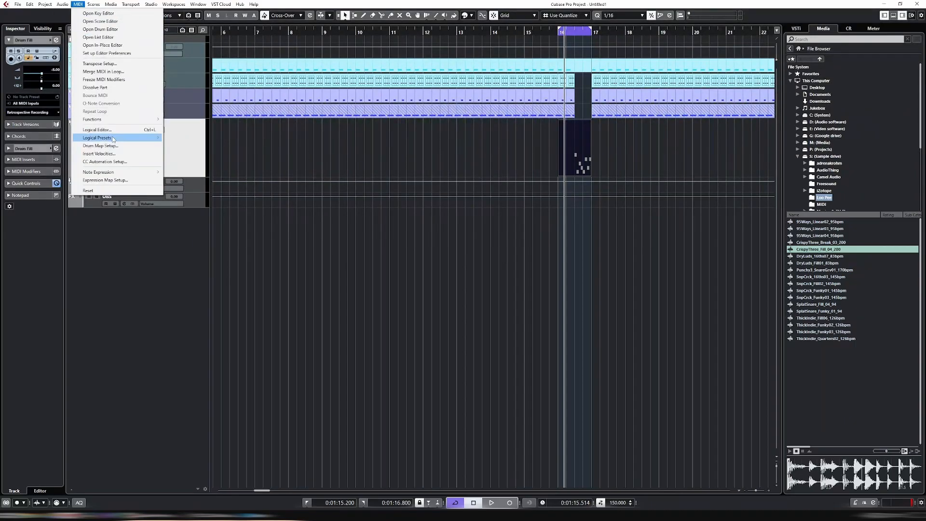
click(116, 133)
drag(704, 106, 525, 170)
double_click(575, 164)
click(560, 271)
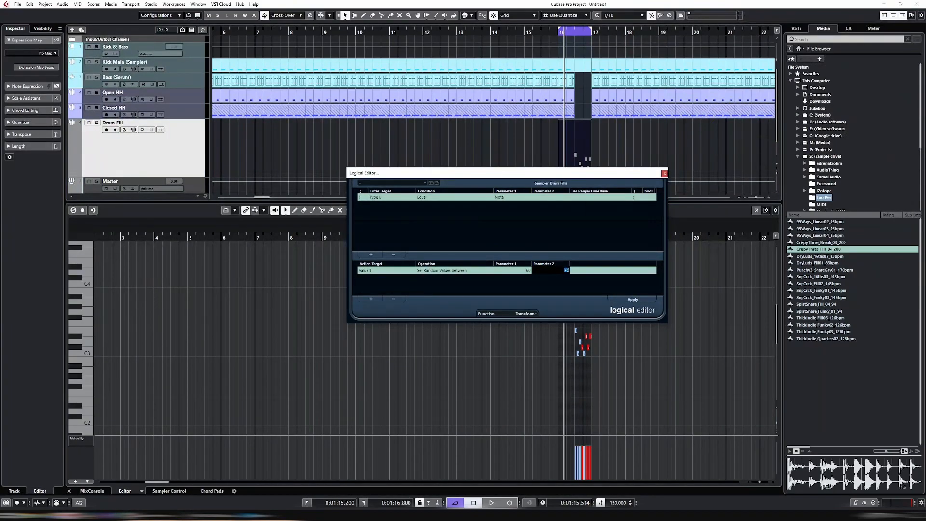
text(72)
key(Return)
Step: Apply the Logical Editor's random pitch transformation to all the Drum Fill notes three times
drag(556, 175, 435, 145)
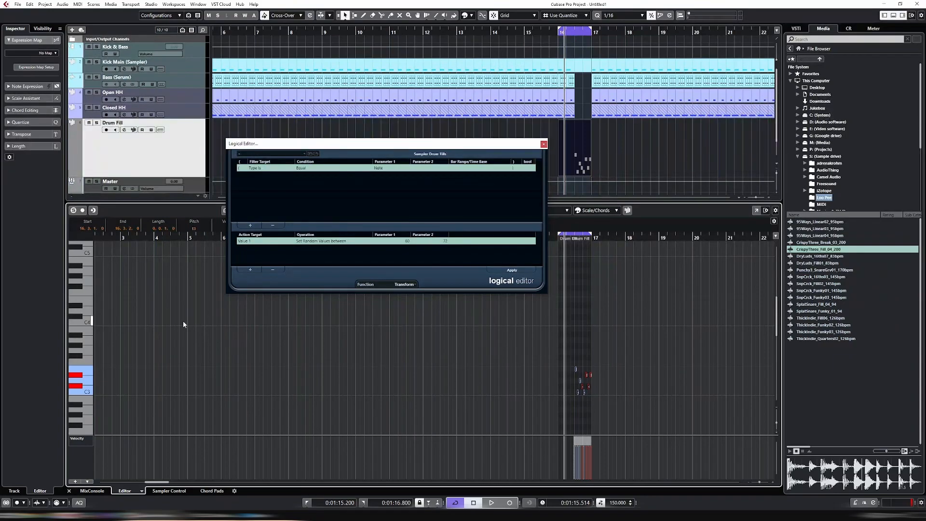
click(519, 270)
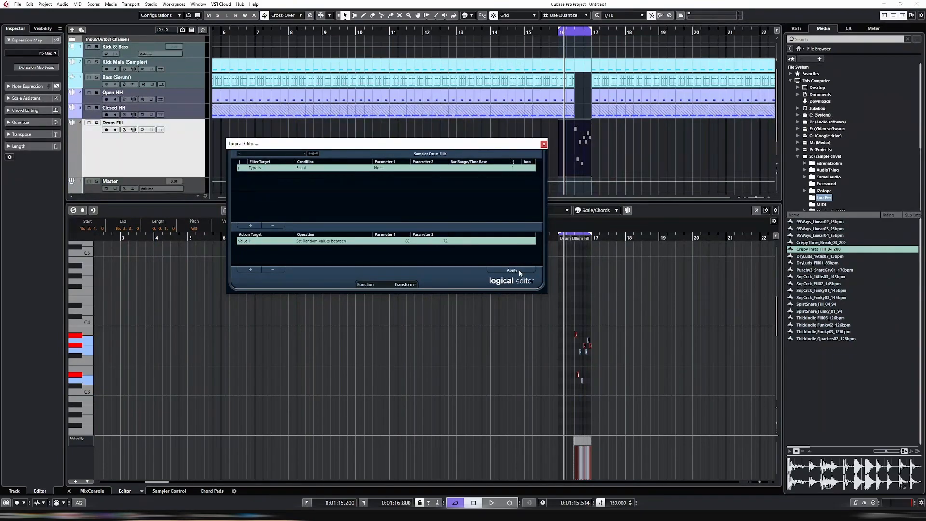
key(h)
key(h)
key(h)
key(h)
key(h)
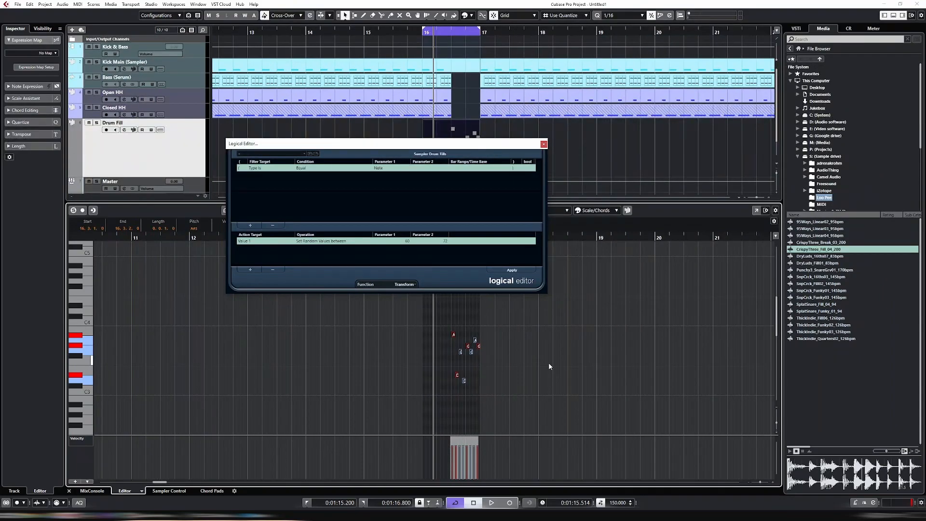
key(h)
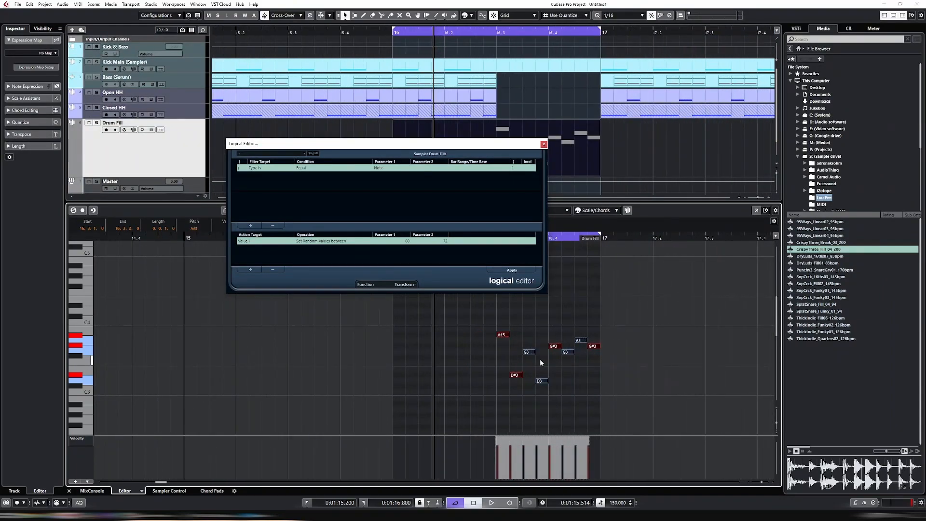
click(516, 270)
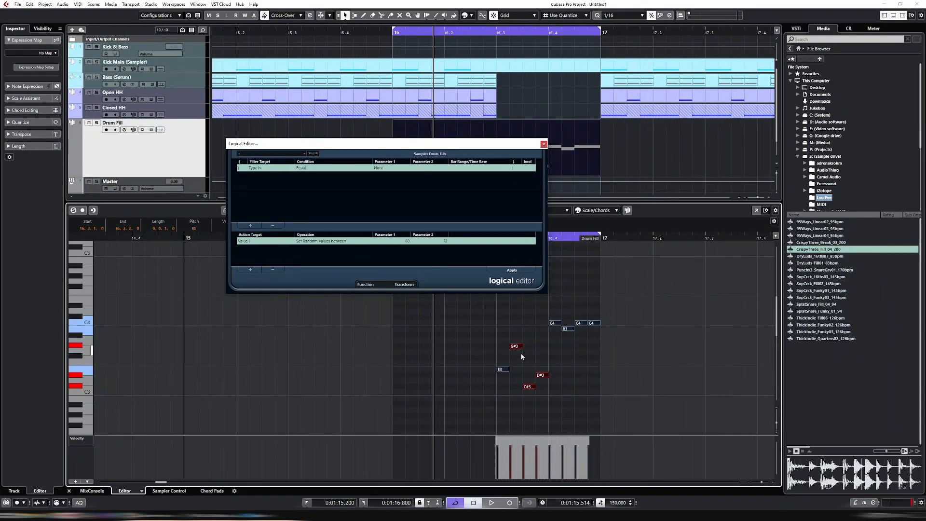
click(517, 270)
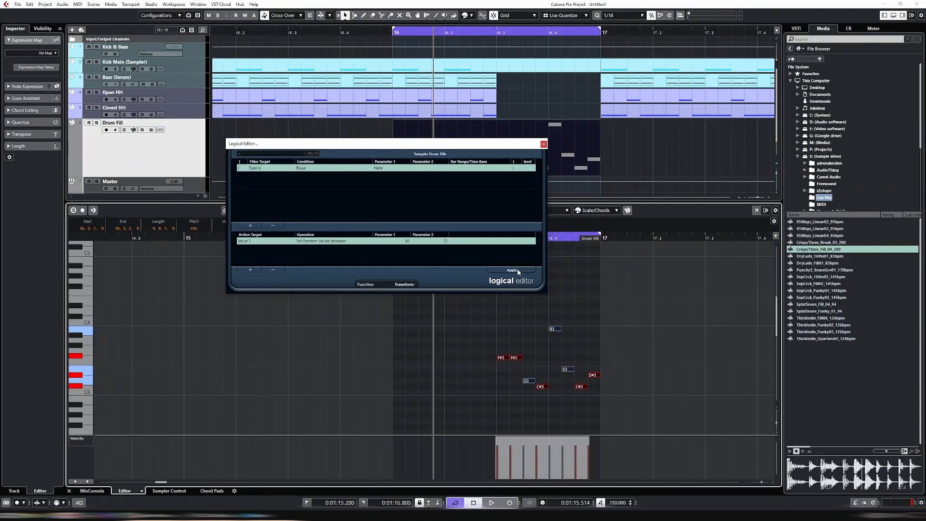
Step: Close the Logical Editor and audition the looped Drum Fill track, first soloed and with the rest of the mix
click(543, 143)
key(s)
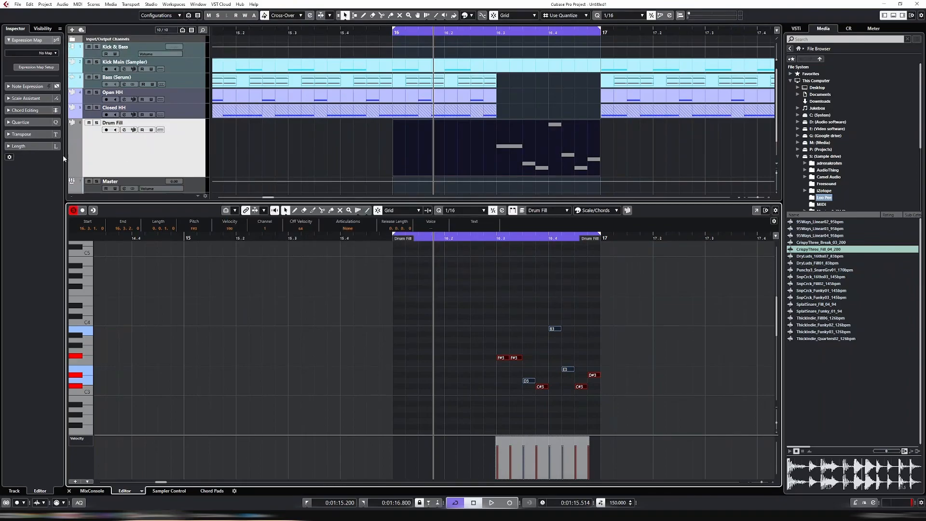
key(s)
click(156, 164)
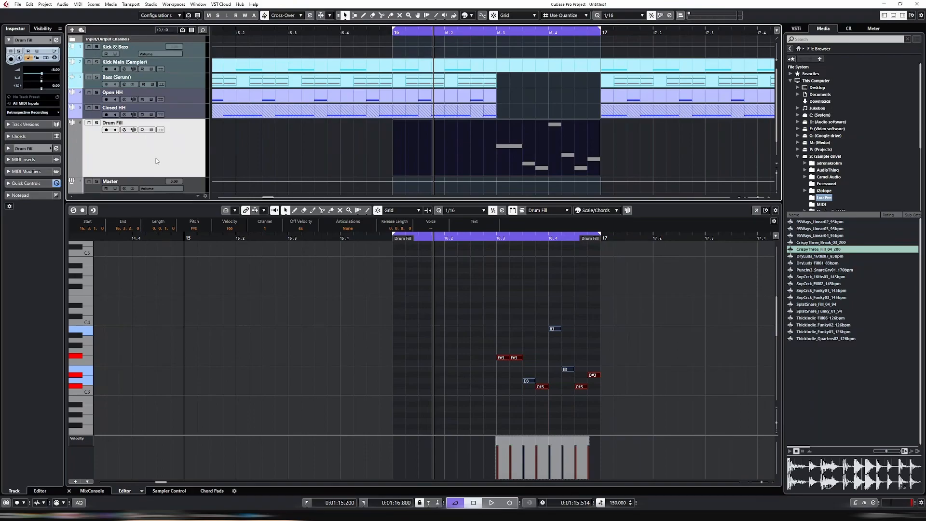
key(space)
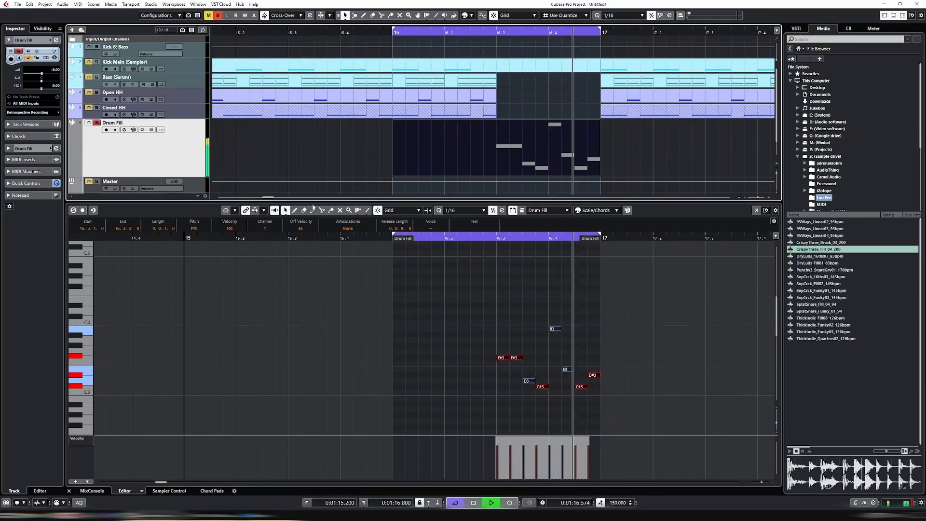
key(s)
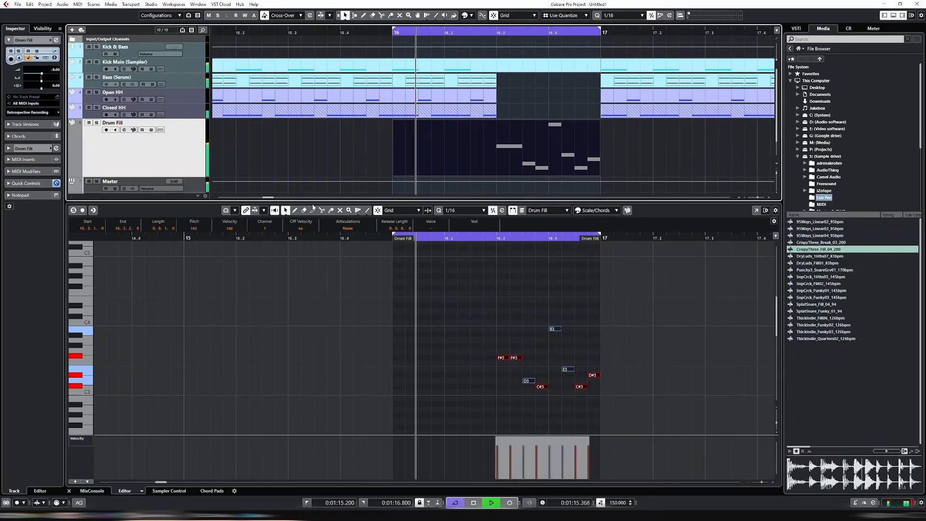
Step: Close the note editor and extend the start of the loop back to bar 15 to hear the fill in context
key(Return)
key(g)
key(g)
key(g)
key(g)
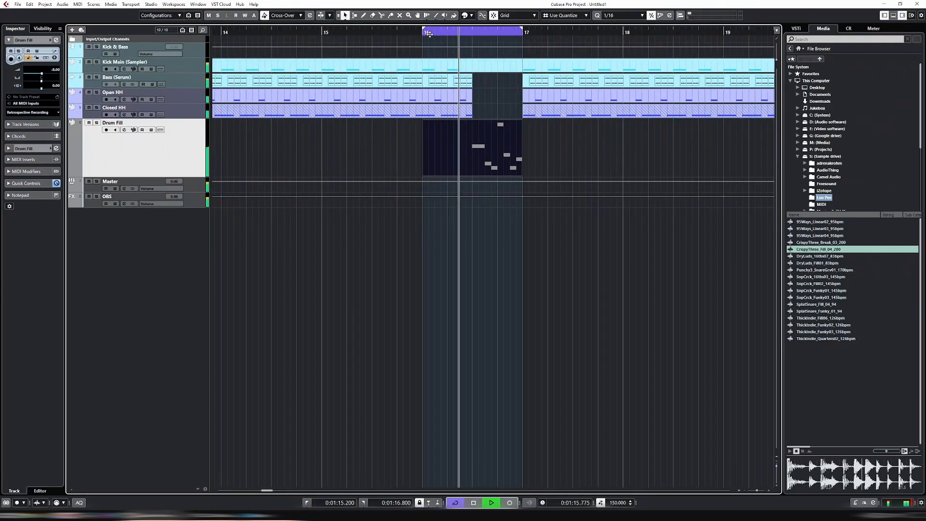
drag(421, 29, 322, 31)
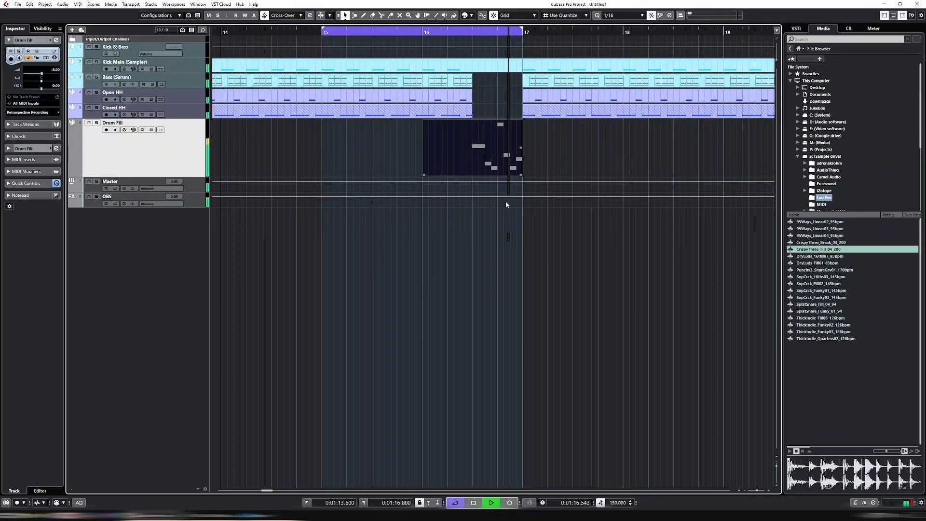
Step: Audition more random pitch variations of the Drum Fill notes, with the loop shortened to bars 16 to 17
key(Return)
scroll(527, 343, down, 5)
scroll(527, 343, up, 3)
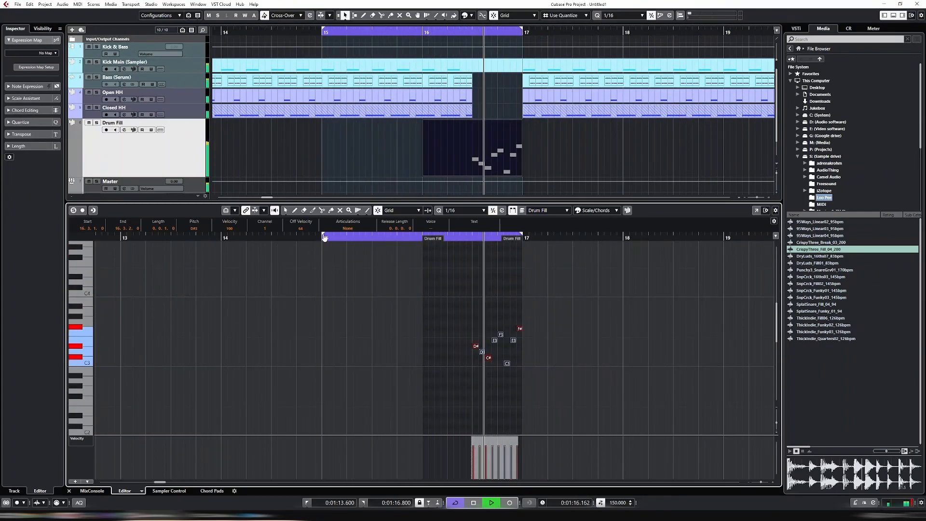
drag(323, 235, 421, 240)
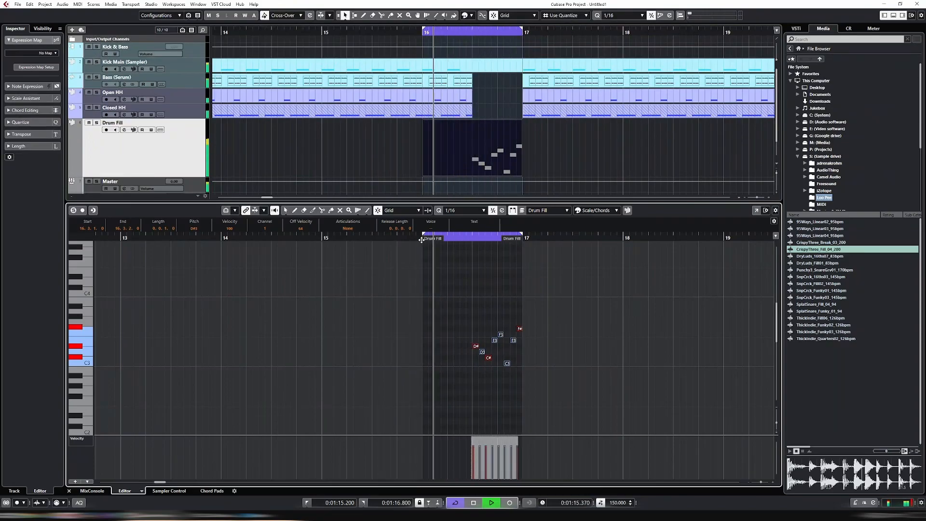
key(r)
key(ctrl+shift+a)
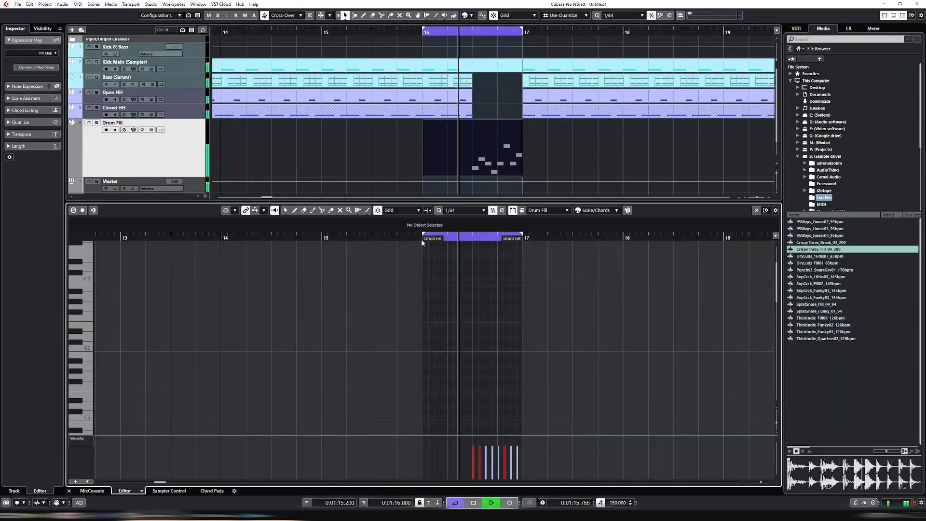
Step: Try extending the loop end to bar 19, and return the loop to the Drum Fill part from bar 16 to 17
key(g)
key(g)
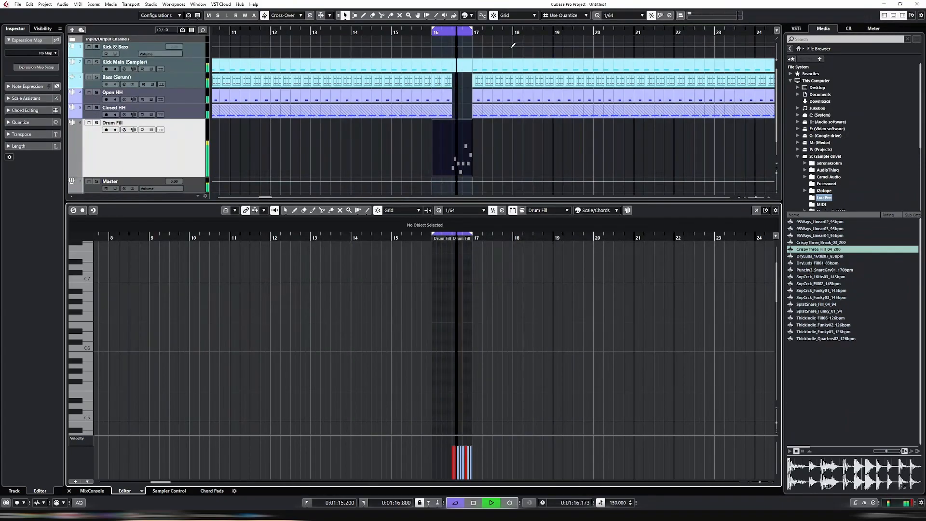
drag(472, 32, 552, 31)
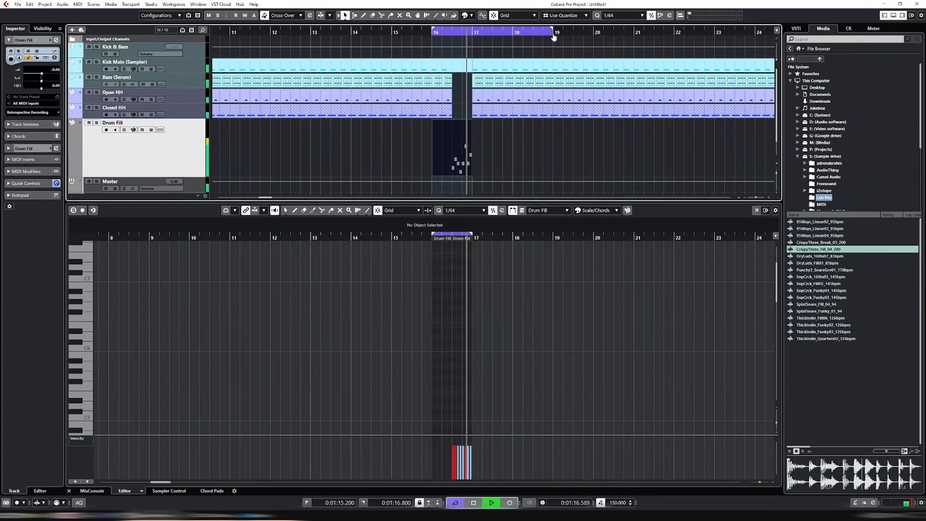
click(371, 29)
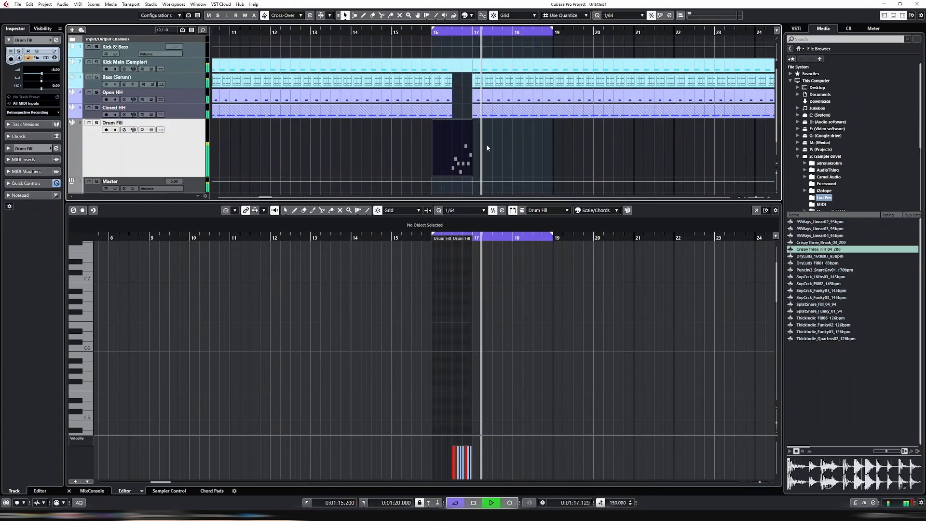
key(p)
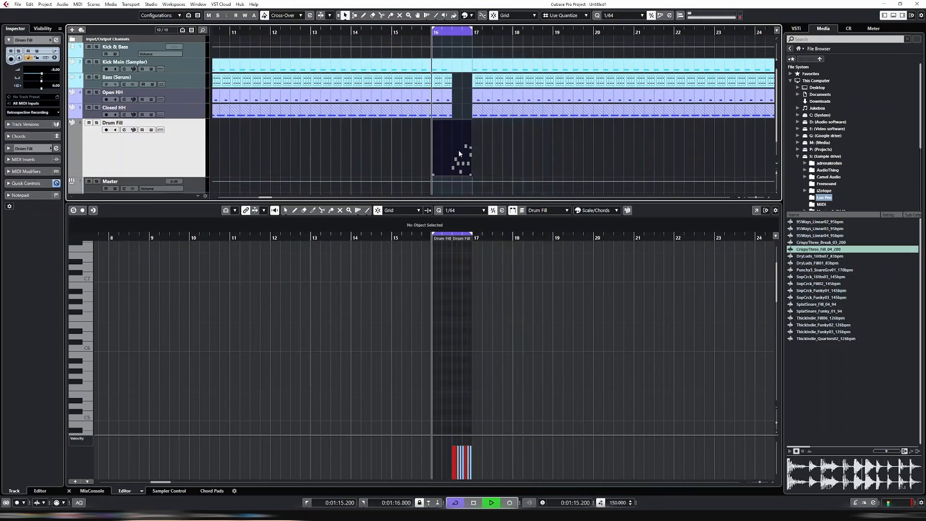
Step: Select all the Drum Fill notes in the note editor and randomise their pitches again
scroll(483, 278, down, 5)
click(495, 305)
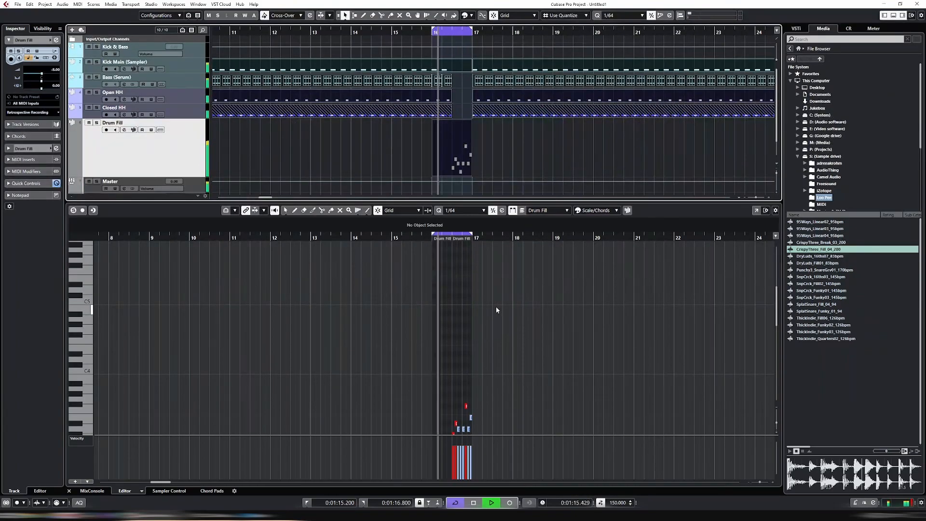
click(534, 175)
scroll(444, 344, down, 5)
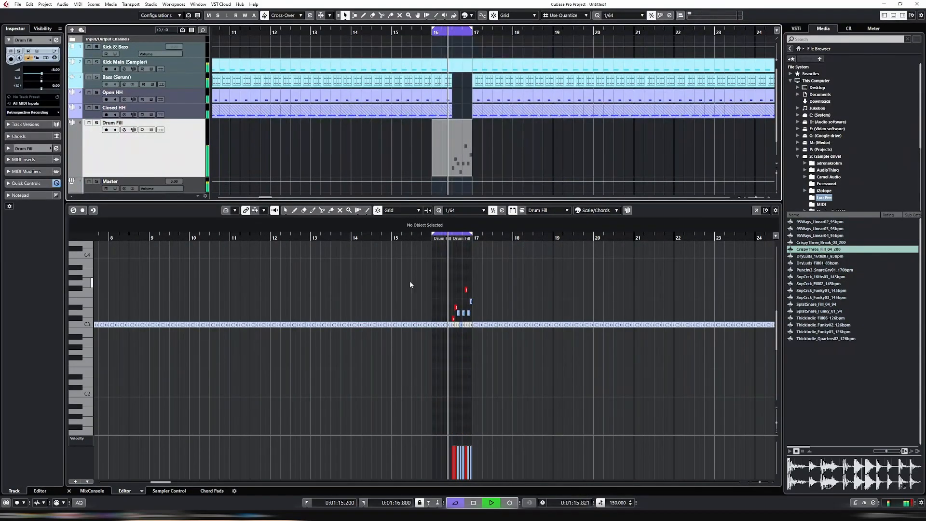
drag(410, 282, 529, 340)
click(514, 305)
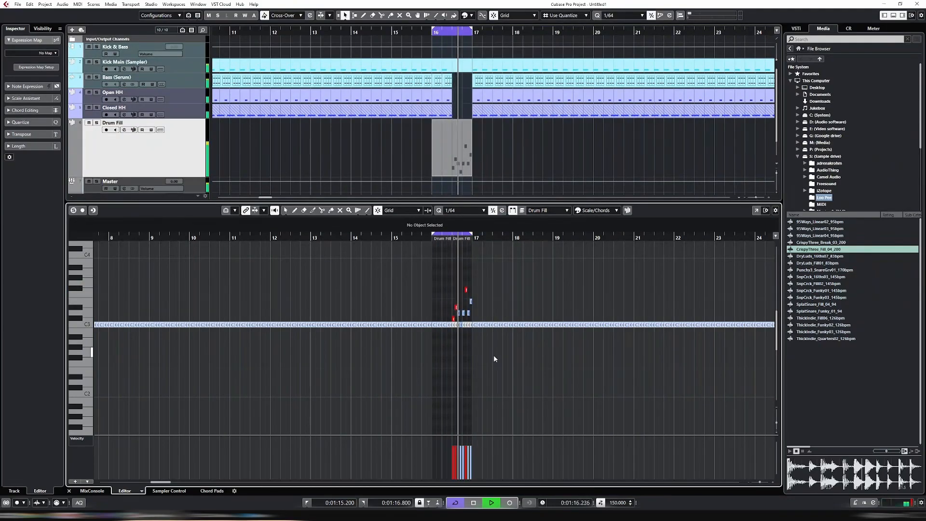
scroll(513, 296, up, 4)
scroll(407, 330, down, 8)
scroll(398, 262, up, 4)
key(ctrl+a)
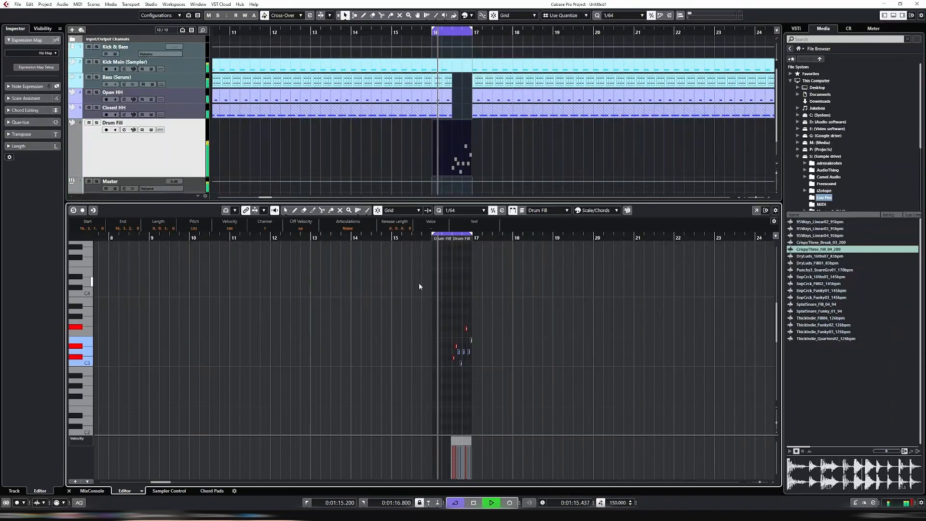
key(r)
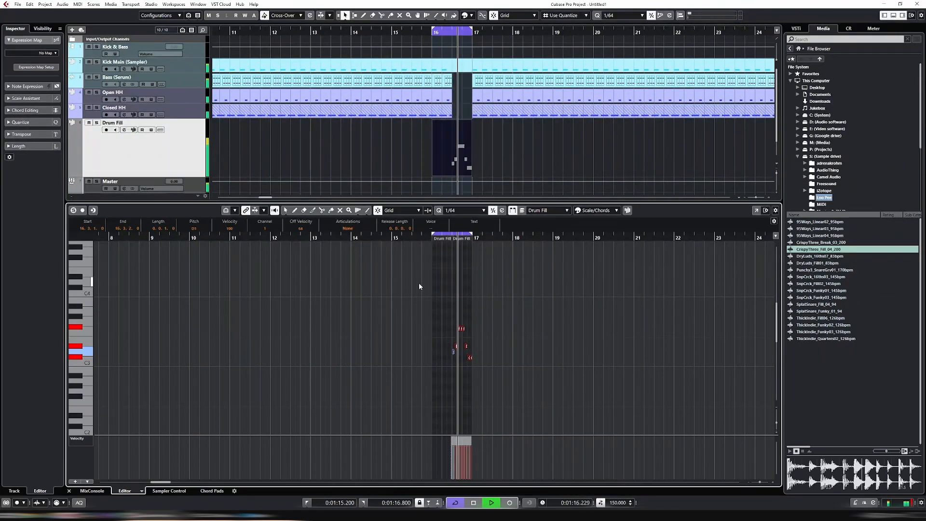
Step: Close the note editor, stop playback and set the loop to run from bar 15 to bar 17
key(ctrl+e)
key(g)
key(g)
key(g)
key(g)
key(g)
key(g)
key(g)
key(g)
key(g)
key(g)
key(h)
key(h)
key(h)
key(h)
key(h)
key(h)
key(h)
key(h)
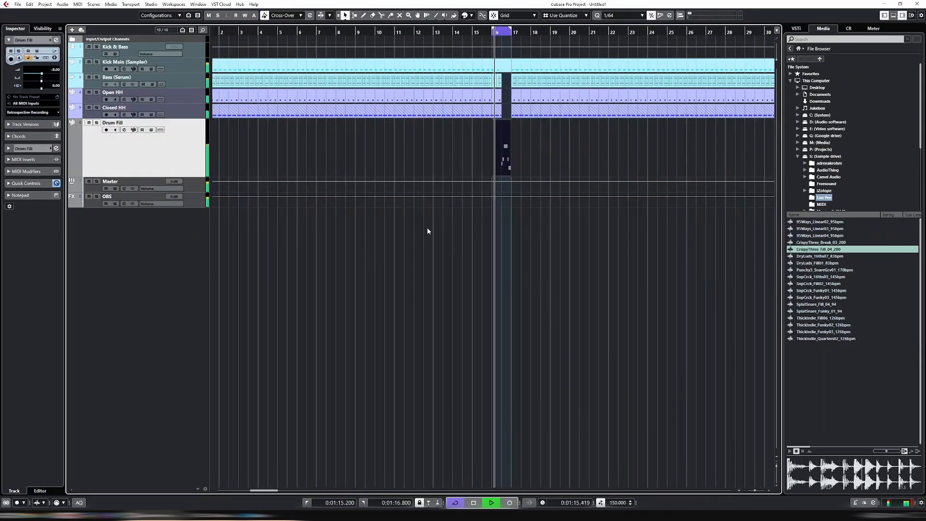
key(space)
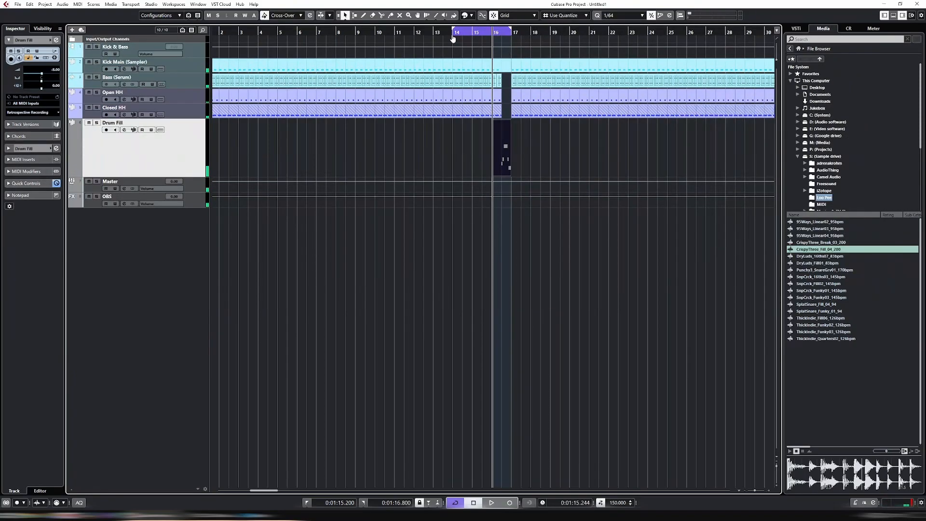
drag(454, 31, 463, 33)
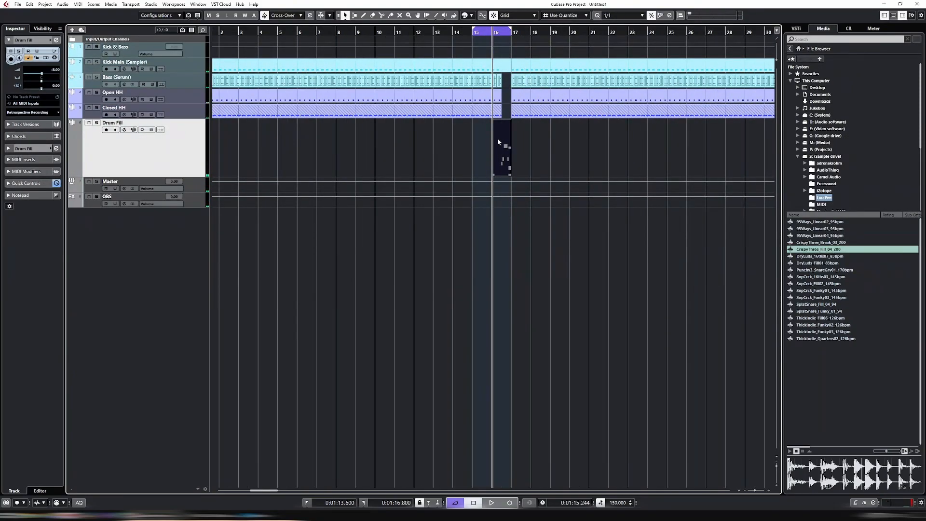
Step: Open the Drum Fill part's notes, set the quantize grid to 1/16 and audition the fill
key(Return)
key(h)
key(h)
key(h)
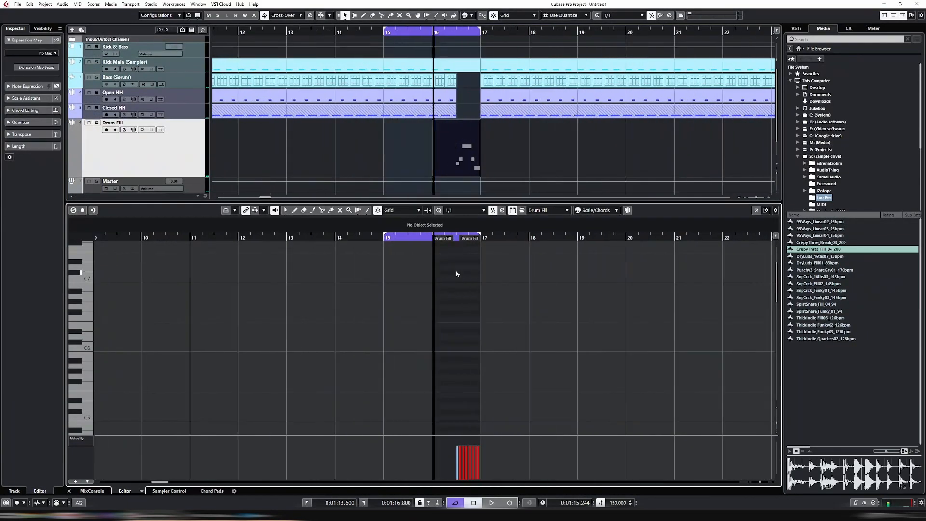
scroll(538, 312, down, 6)
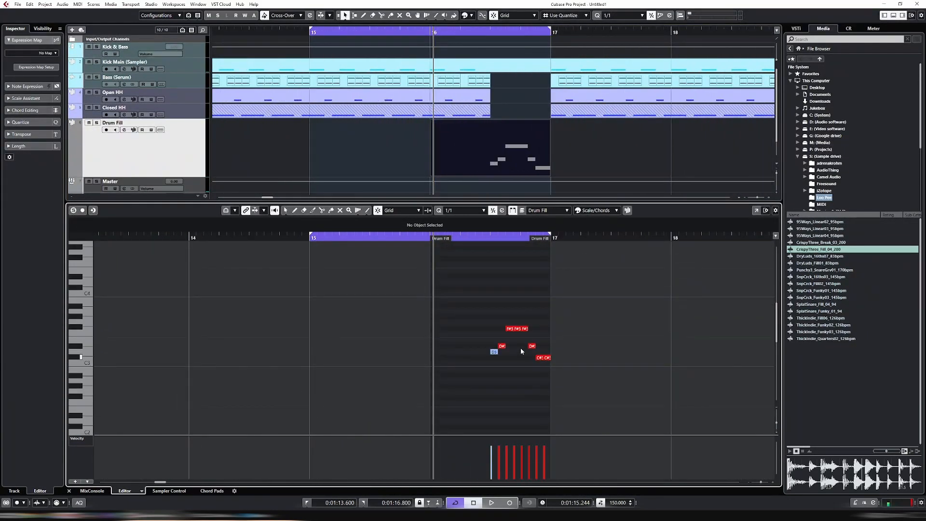
key(alt+5)
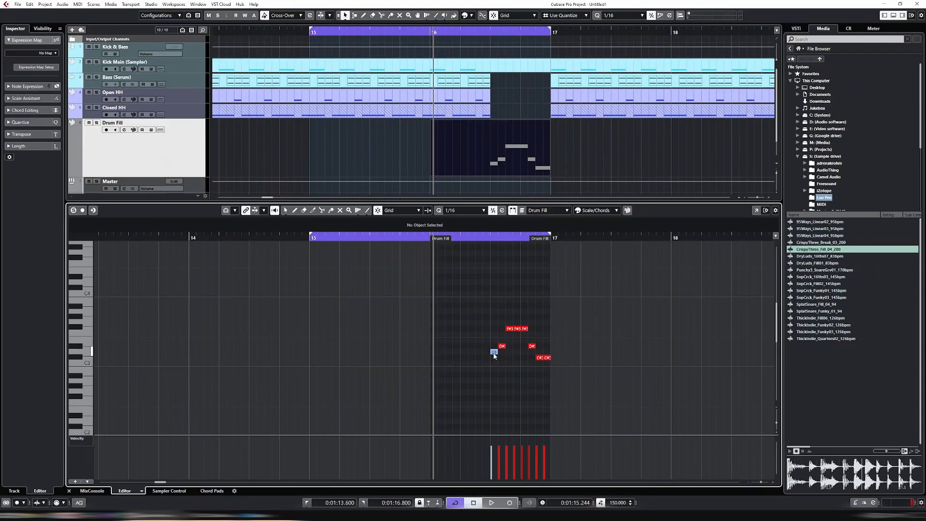
key(space)
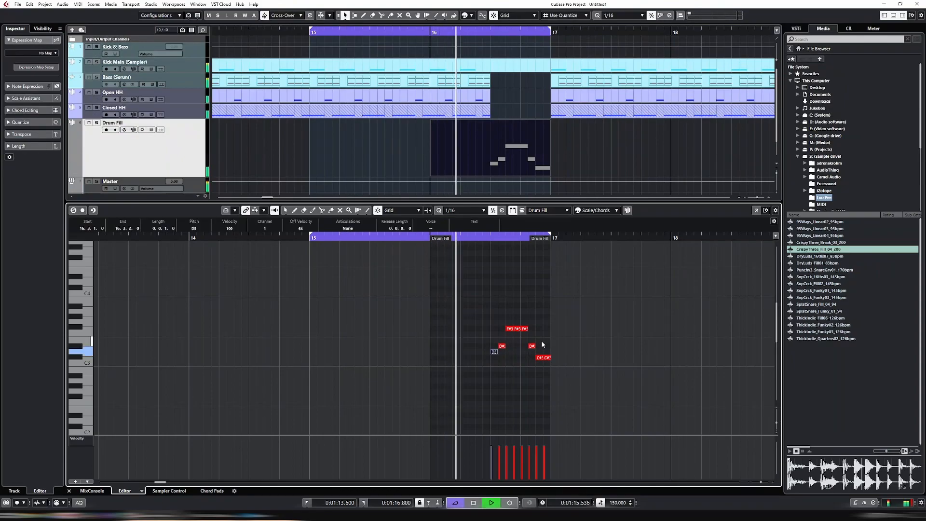
Step: Move the first Drum Fill note, at 16.3, up to E3 and play the loop to check it
key(space)
drag(494, 351, 495, 333)
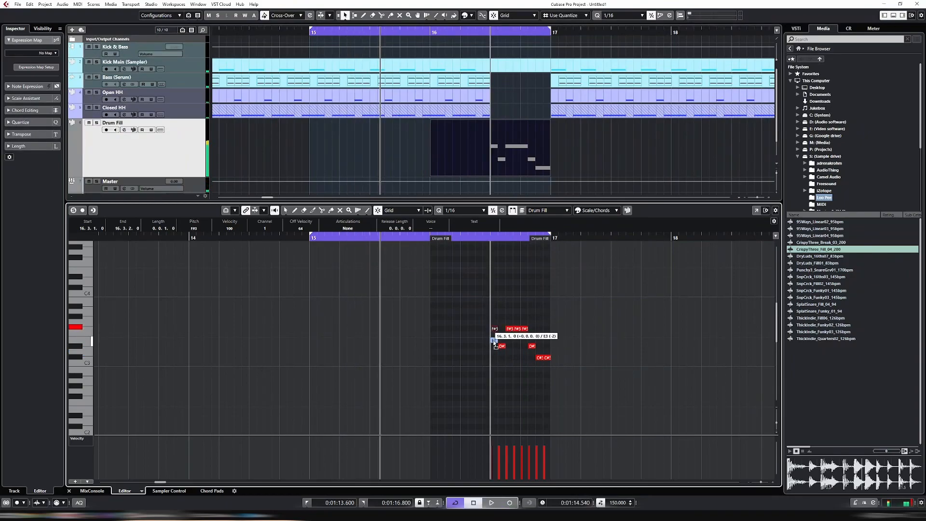
drag(495, 344, 495, 343)
key(space)
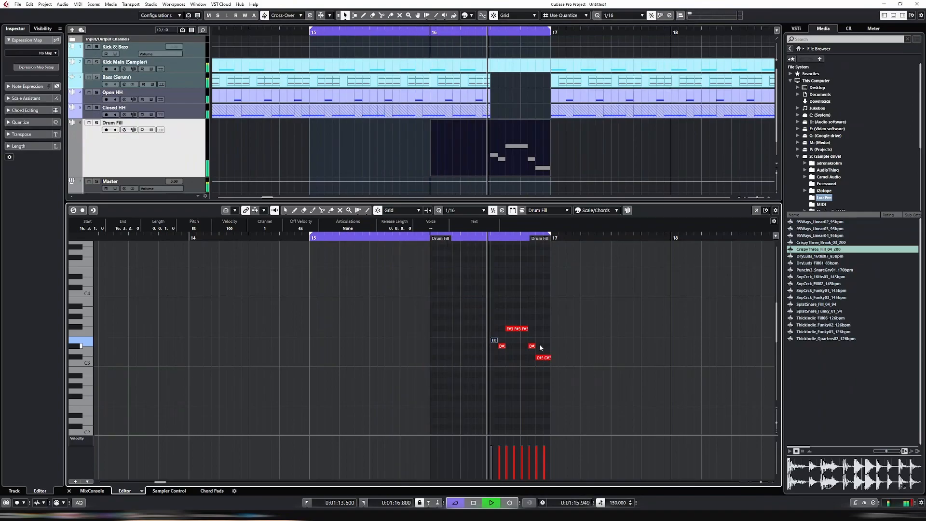
Step: Close the note editor, listen to the edited fill in the looped mix and stop playback
key(Return)
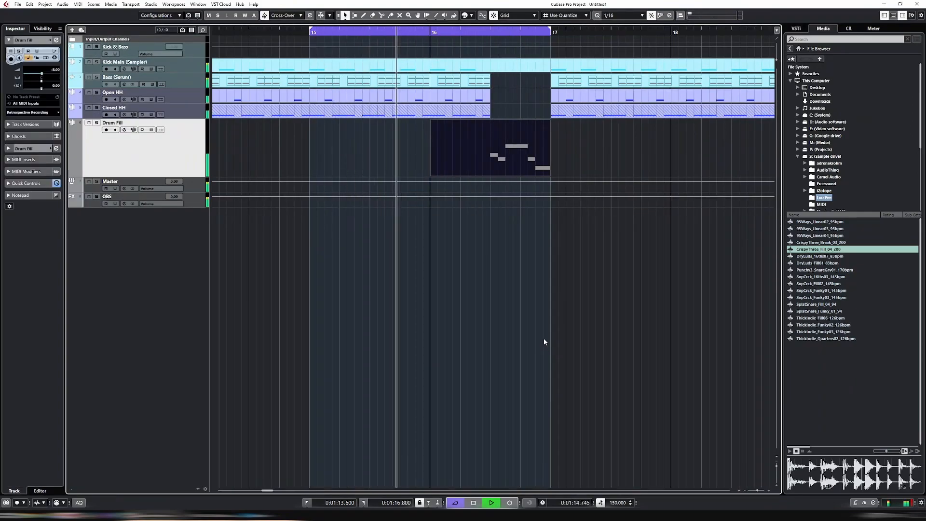
key(g)
key(g)
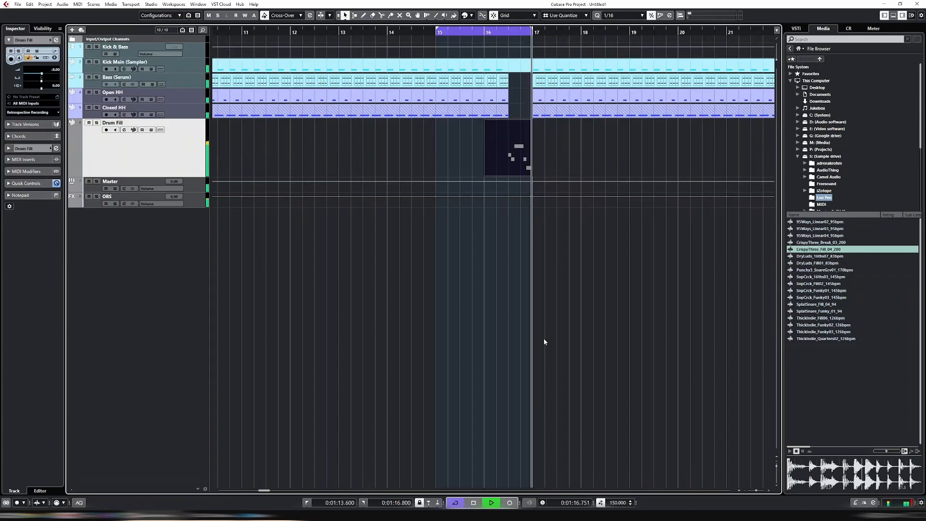
key(g)
key(g)
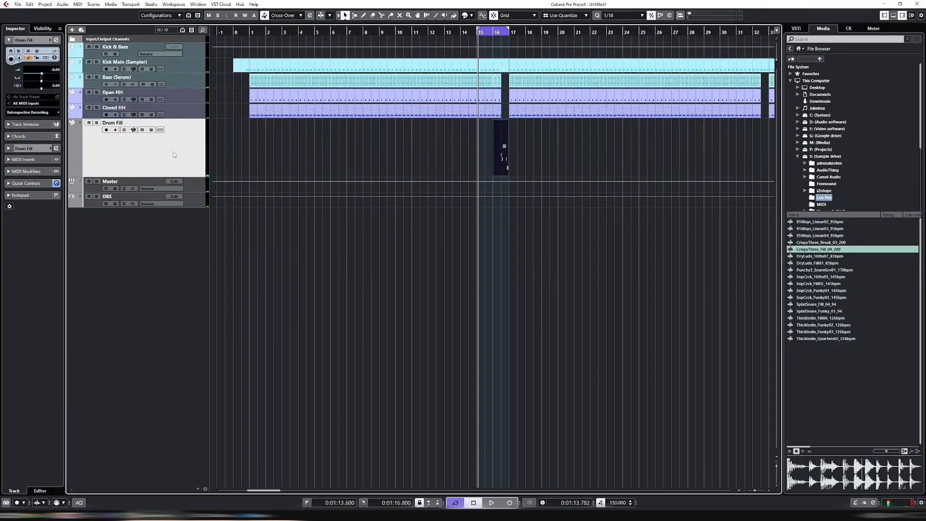
click(313, 95)
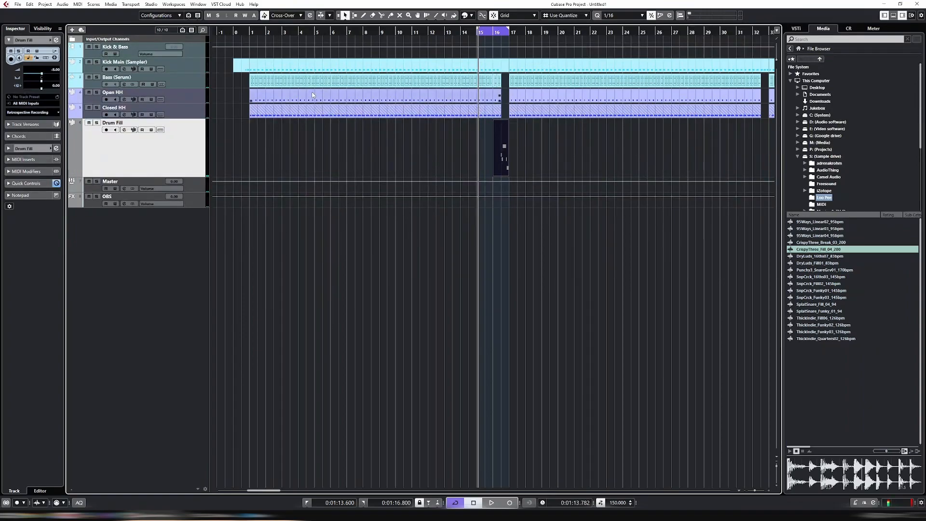